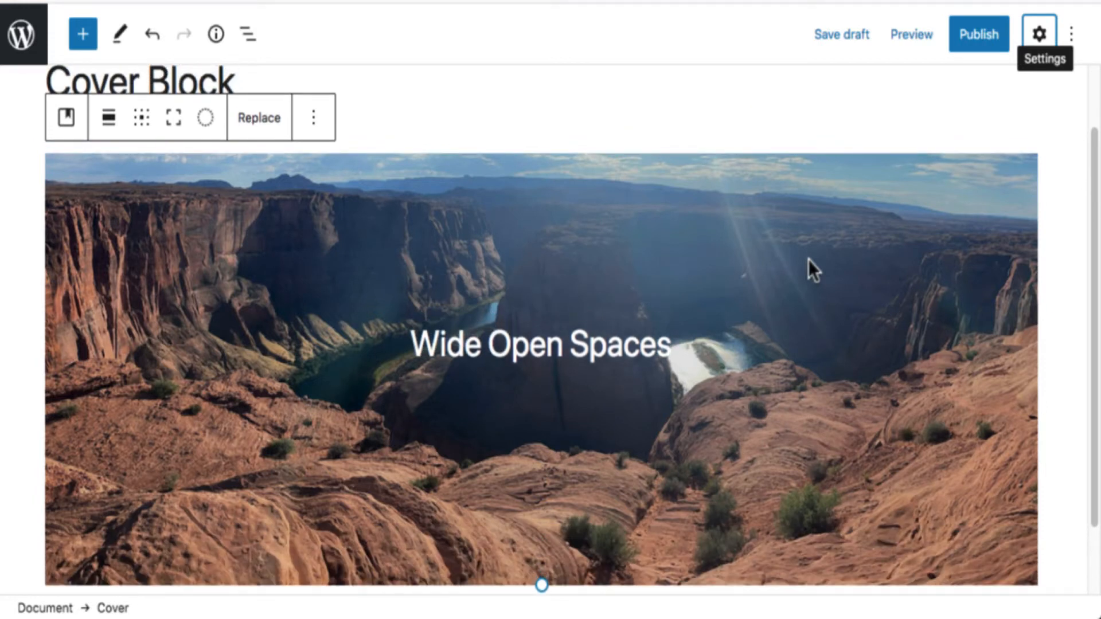
scroll(808, 259, "down", 2)
scroll(809, 261, "down", 1)
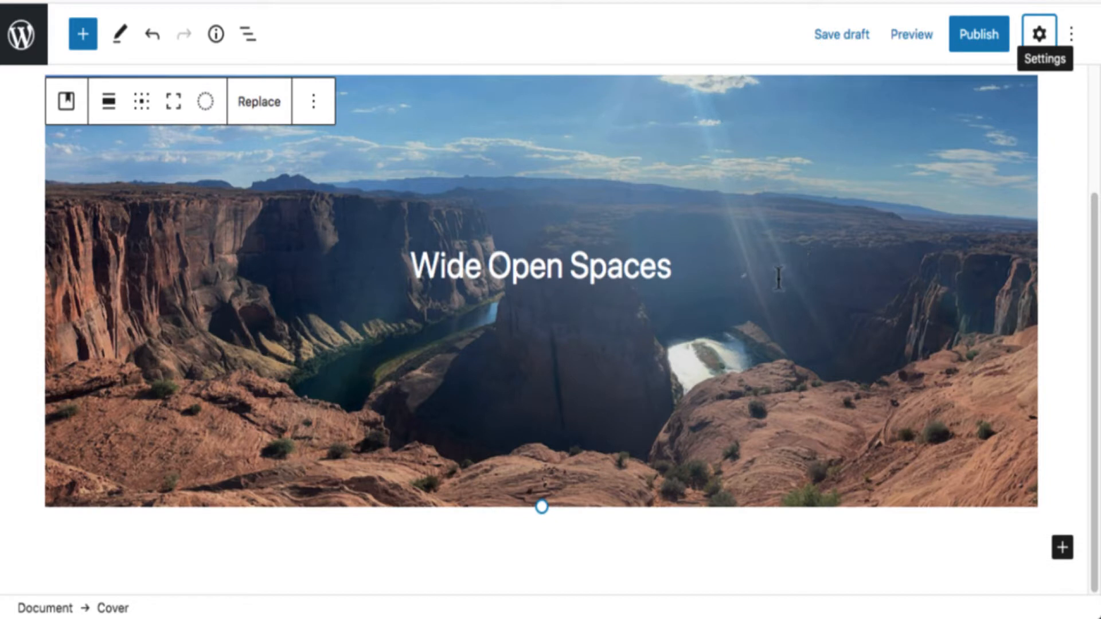
scroll(779, 278, "up", 2)
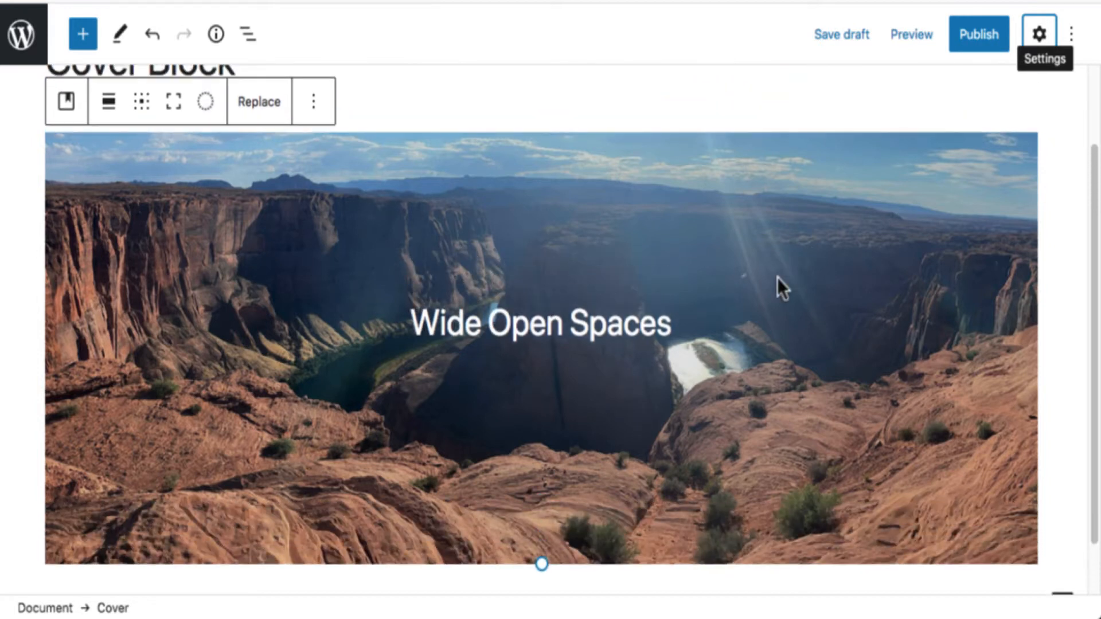
scroll(777, 278, "down", 2)
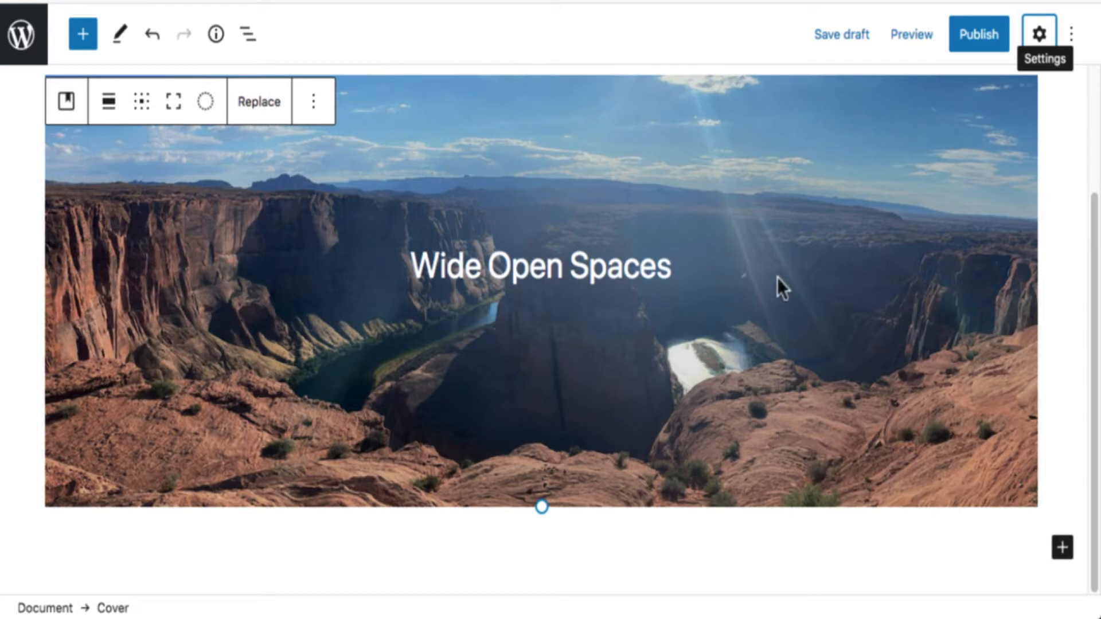
scroll(683, 297, "up", 4)
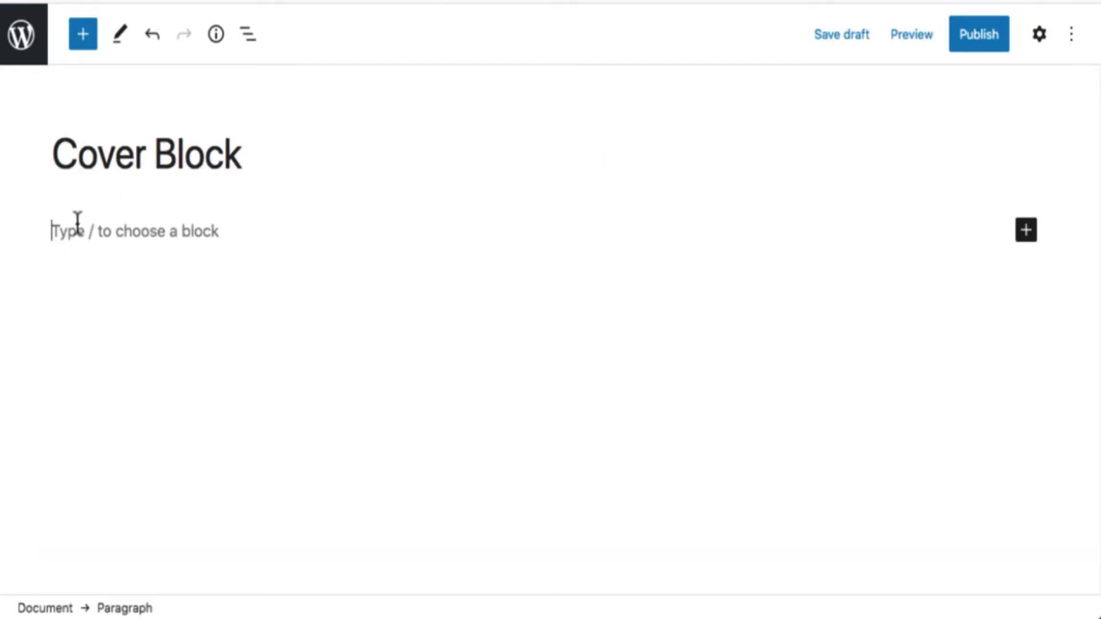
left_click(79, 231)
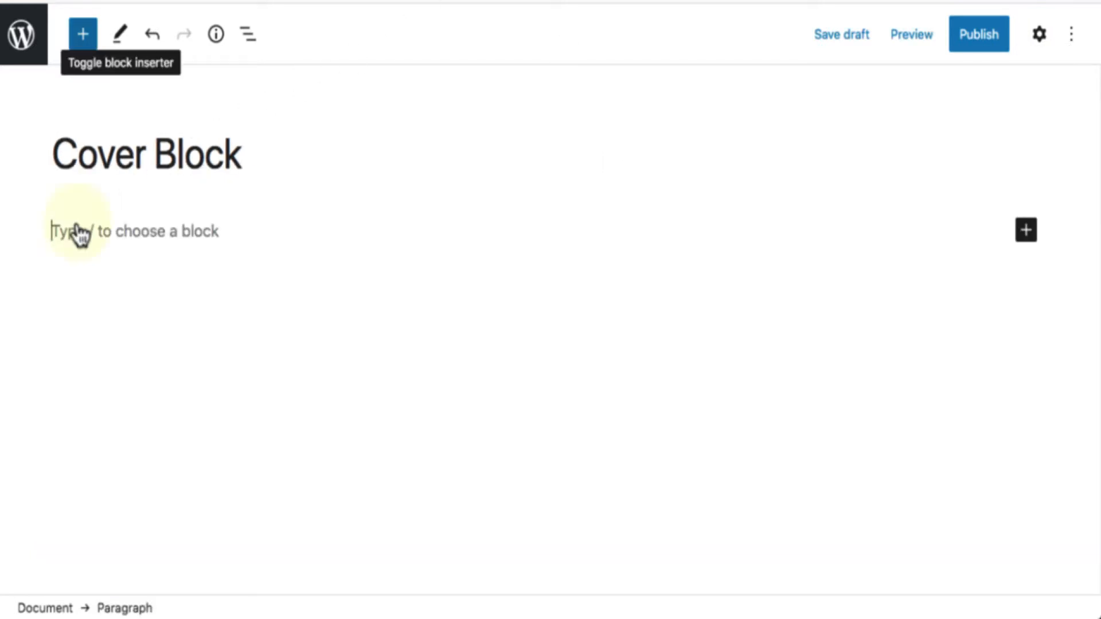
left_click(84, 37)
scroll(238, 277, "down", 2)
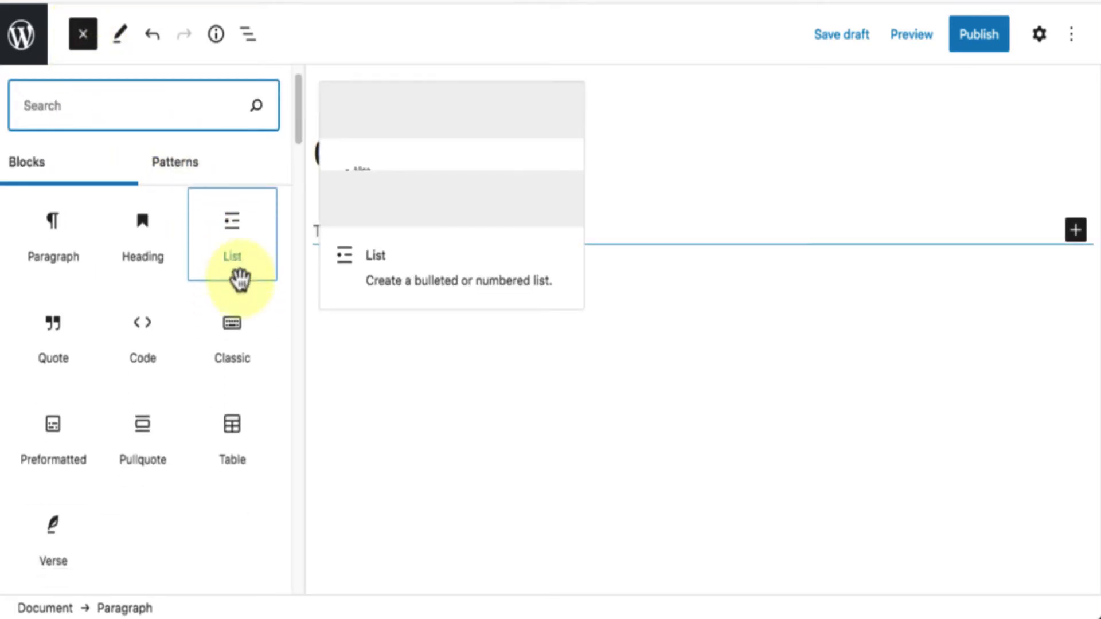
scroll(239, 278, "down", 5)
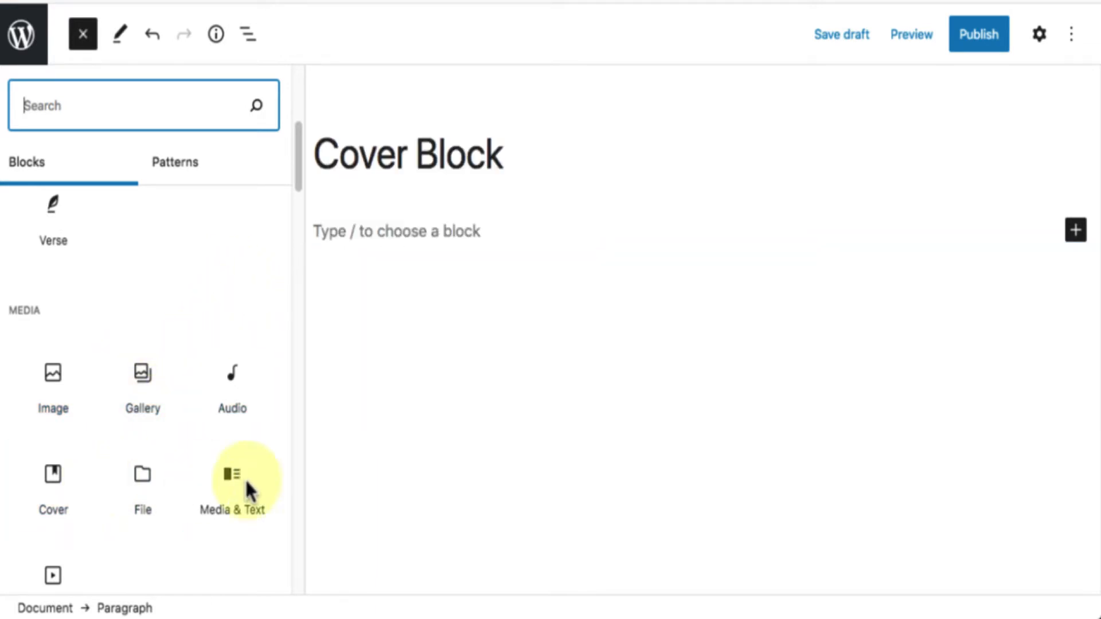
left_click(562, 486)
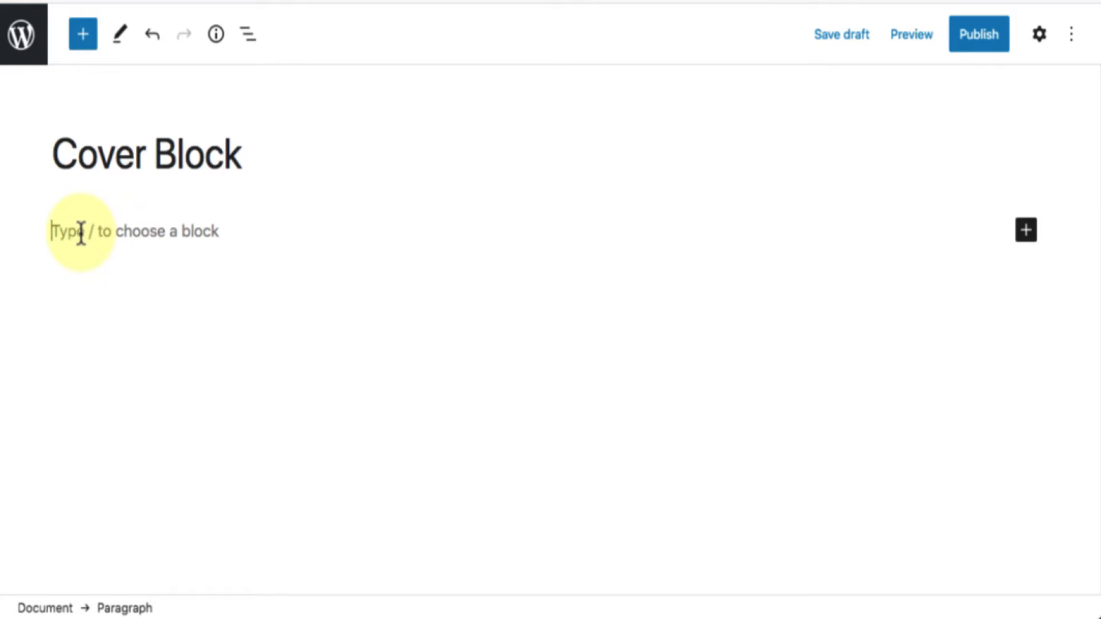
Insert a Cover block into the empty paragraph below the title using the /cover command.
type("/")
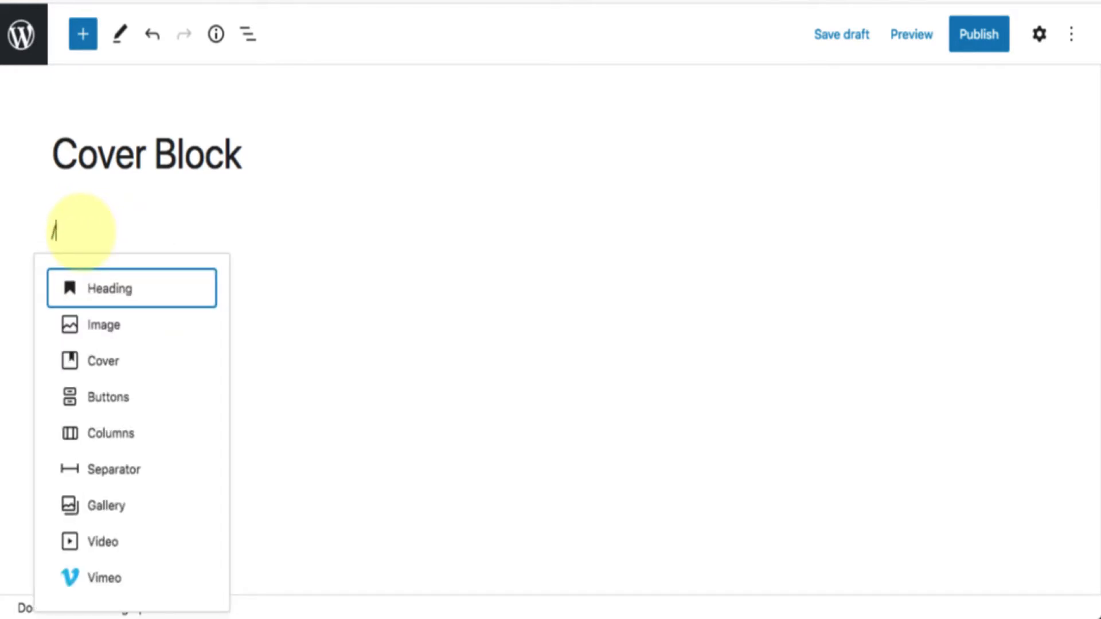
type("c")
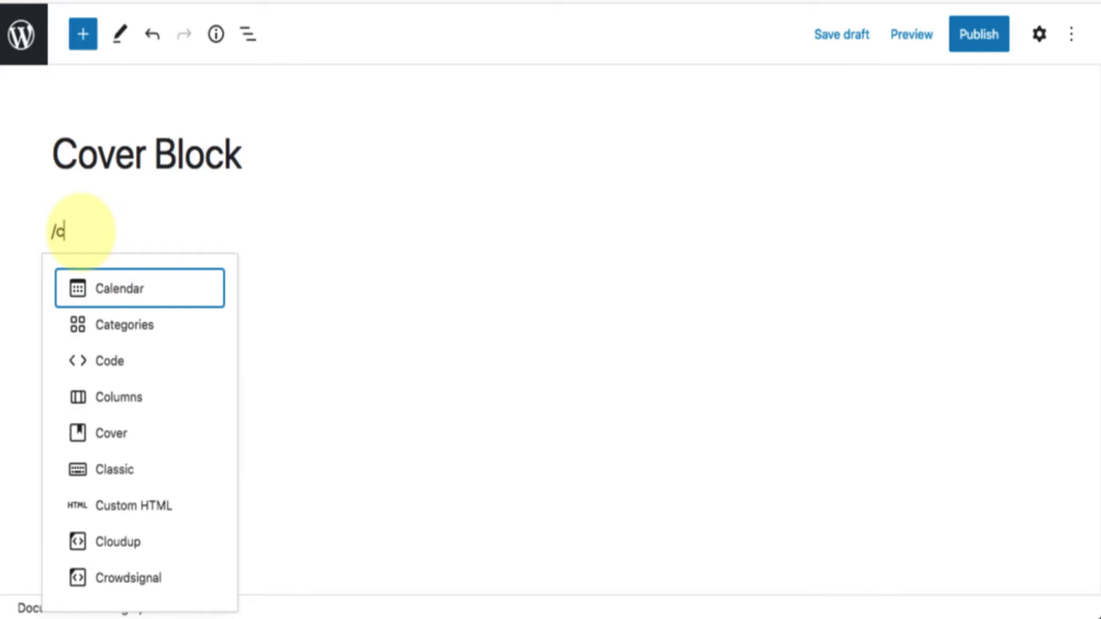
type("o")
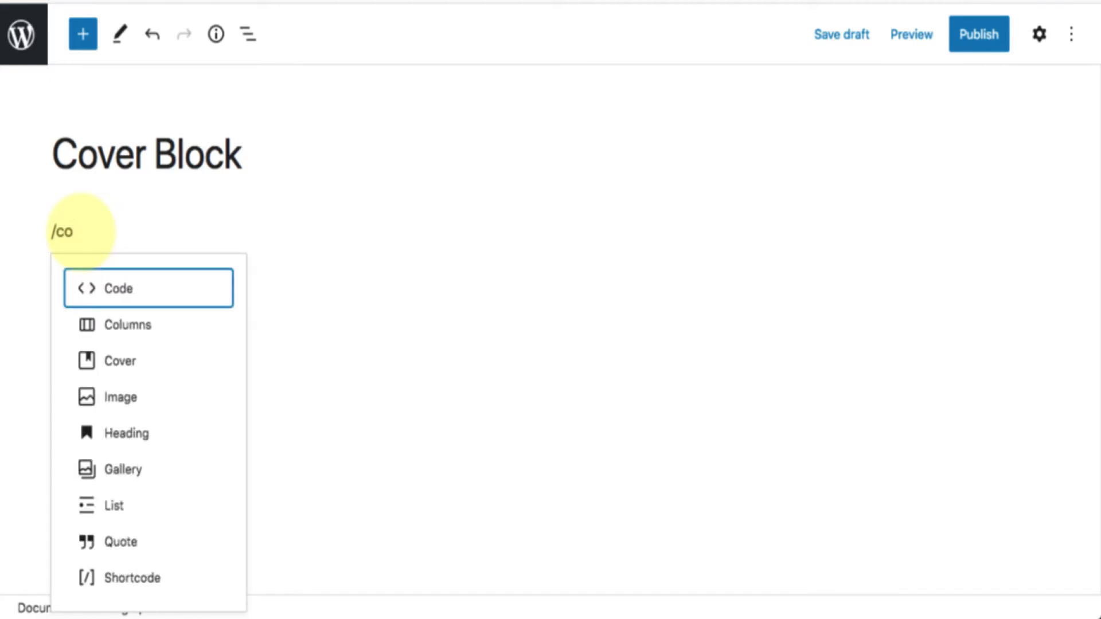
type("ver")
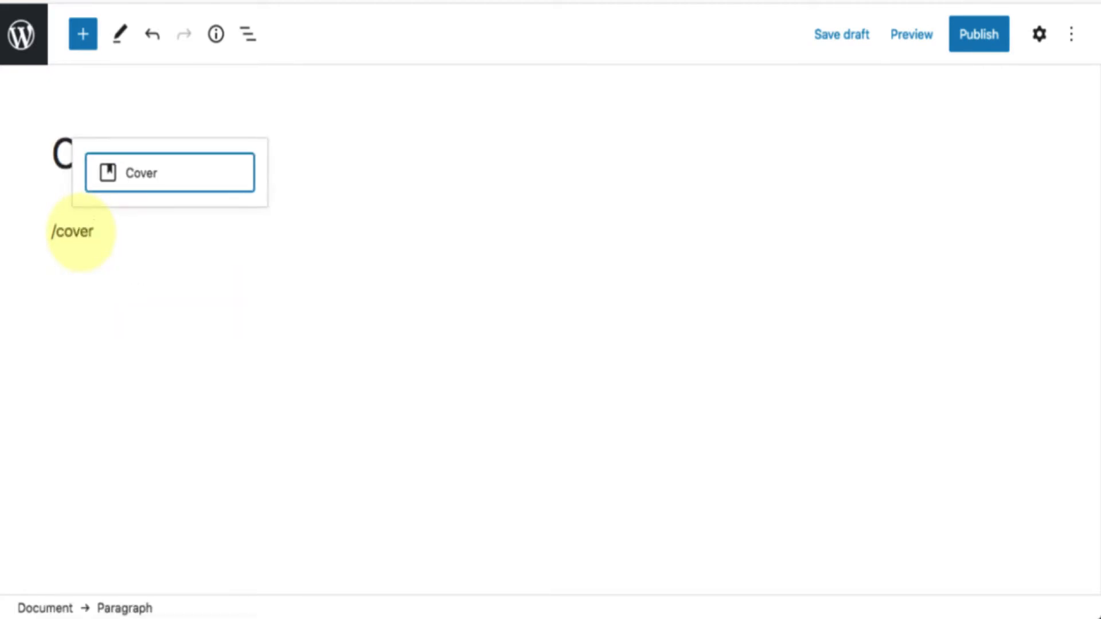
left_click(116, 175)
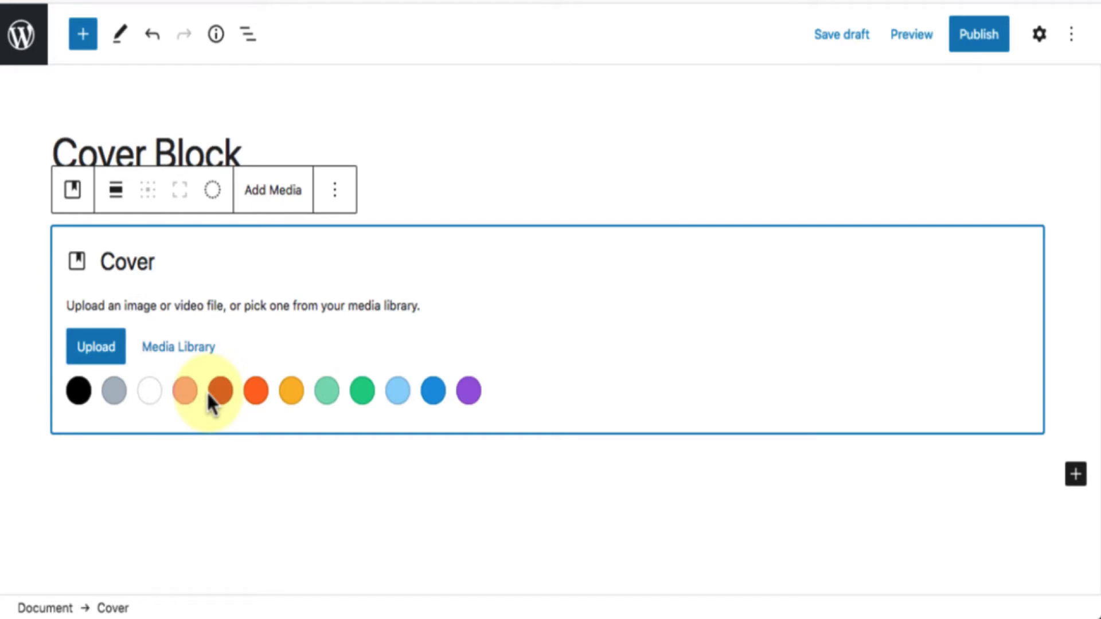
Set the canyon photo IMG_0263-scaled.jpg from the Media Library as the Cover block's background image.
left_click(156, 359)
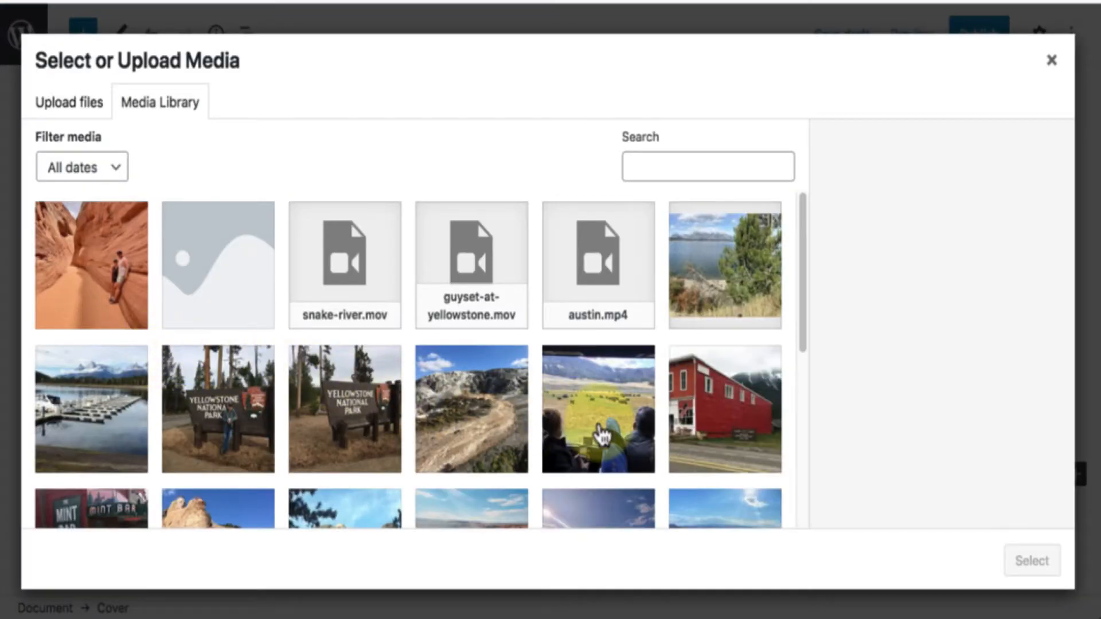
scroll(599, 436, "down", 5)
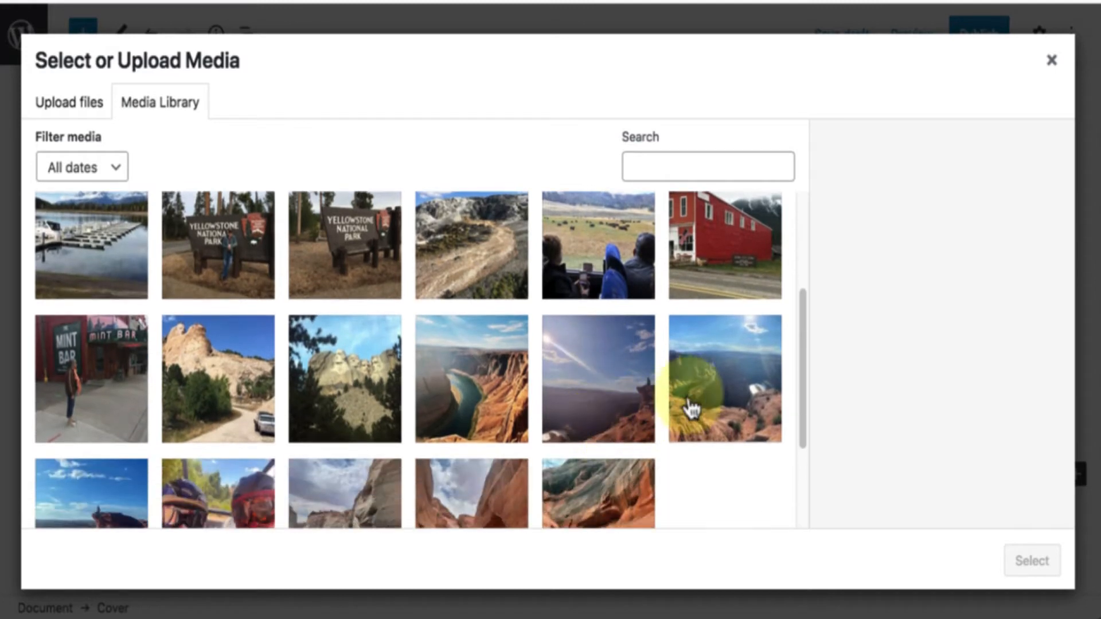
left_click(706, 401)
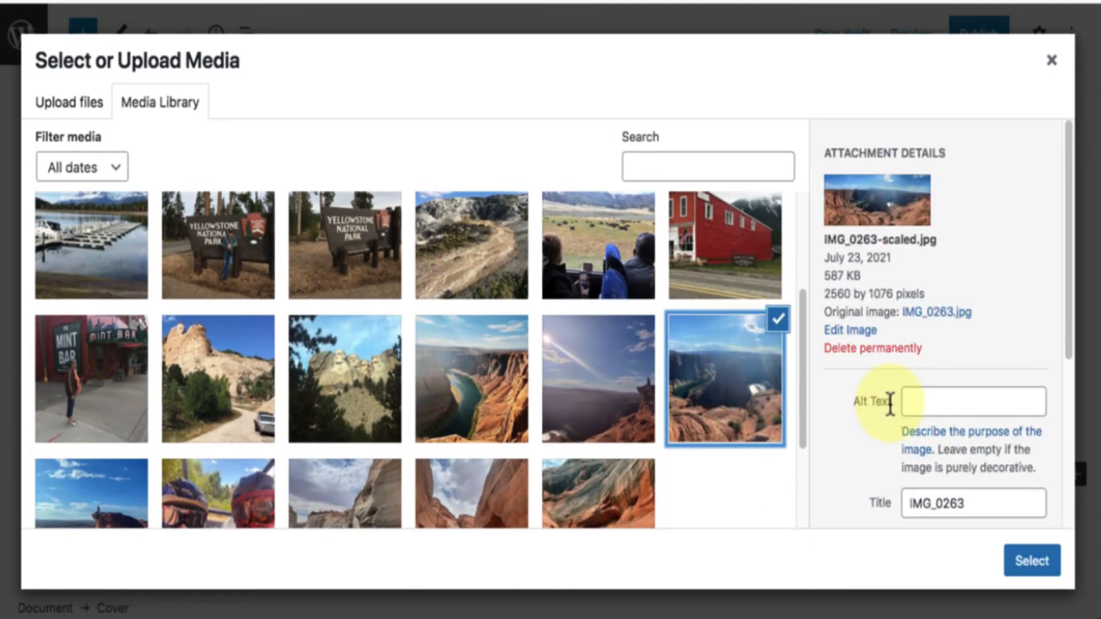
scroll(890, 403, "down", 5)
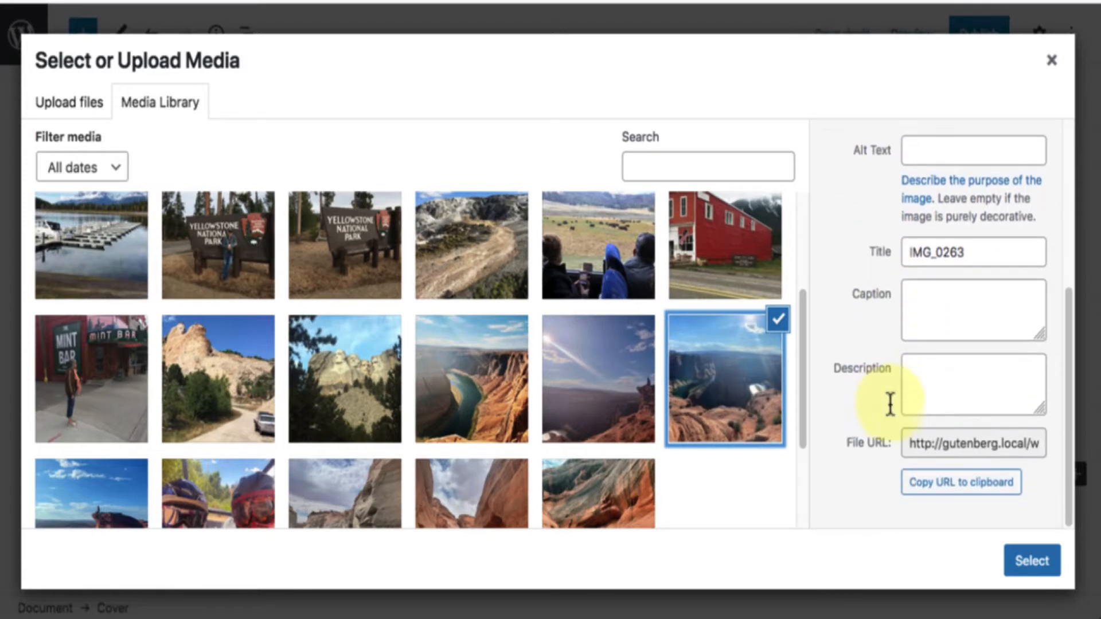
left_click(1032, 561)
Enter "Wide Open Spaces" as the title text inside the Cover block.
scroll(931, 433, "down", 3)
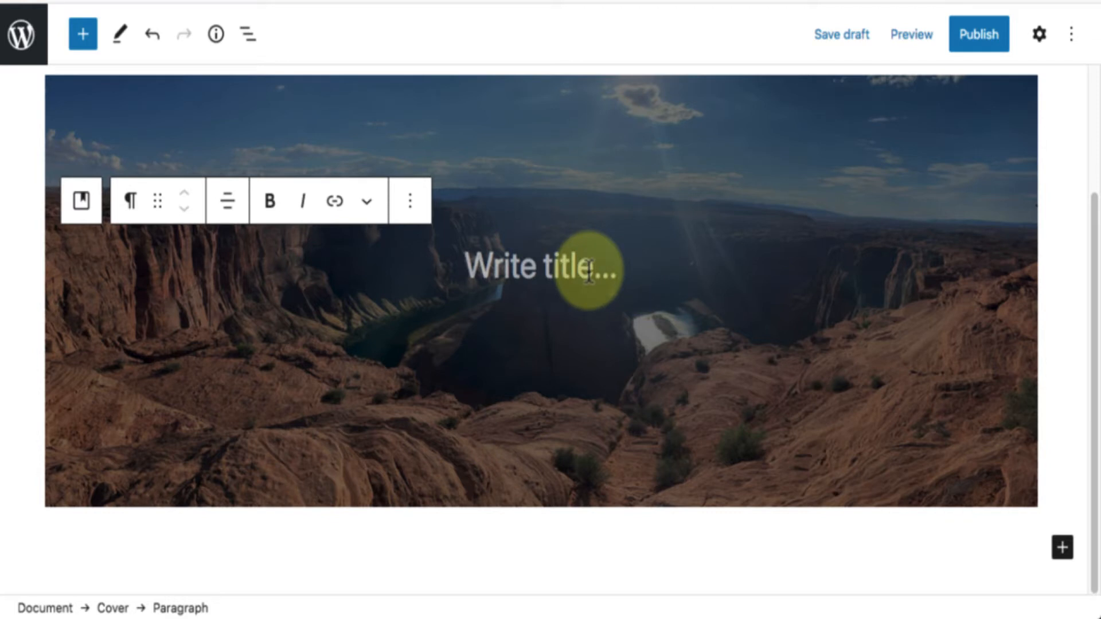
type("Wide")
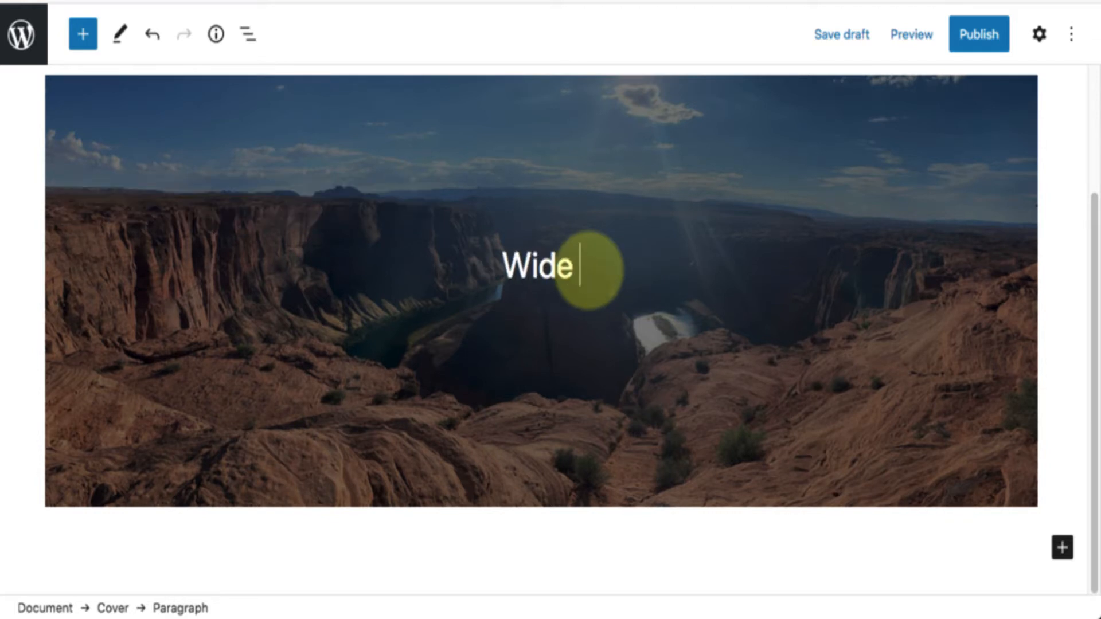
type(" Open")
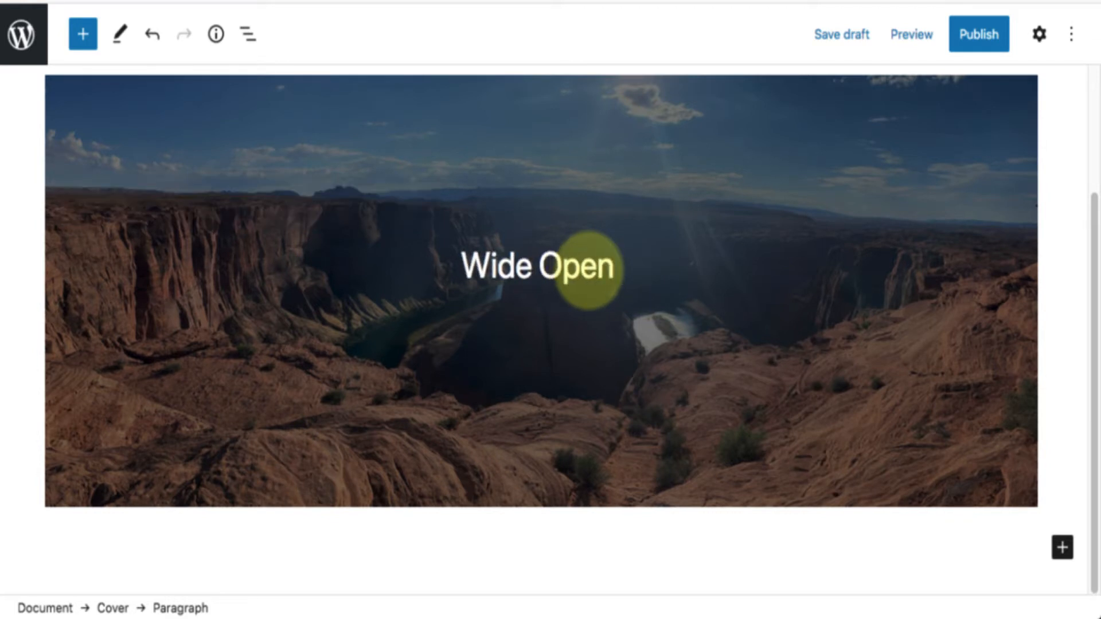
type(" Spaces")
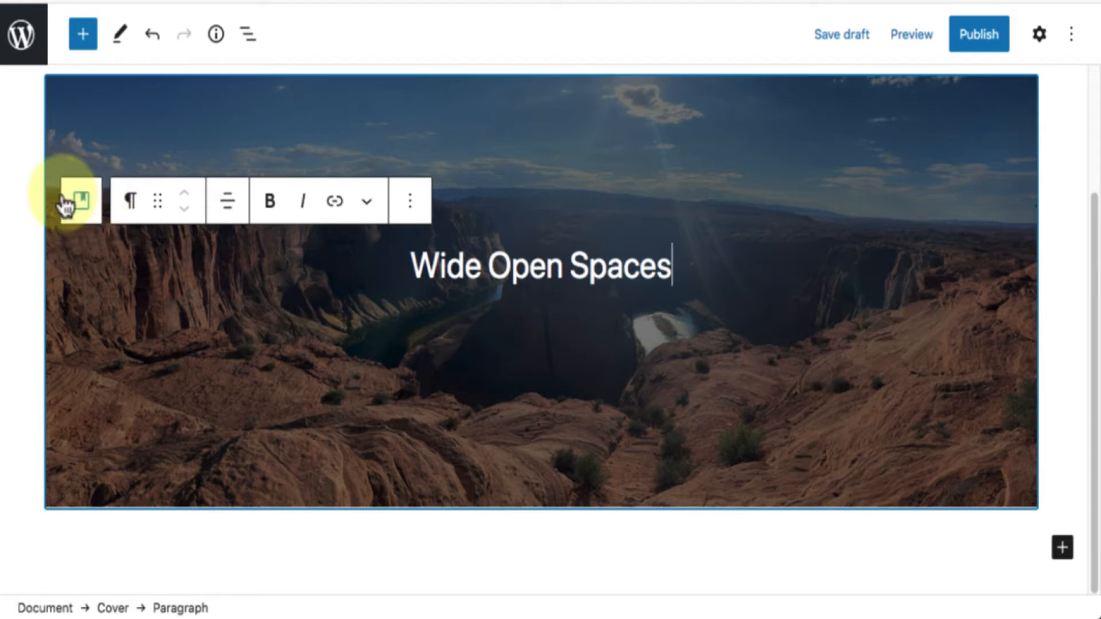
Examine the editing options of the Cover block and its title paragraph, including the block types the cover can be transformed to.
left_click(70, 88)
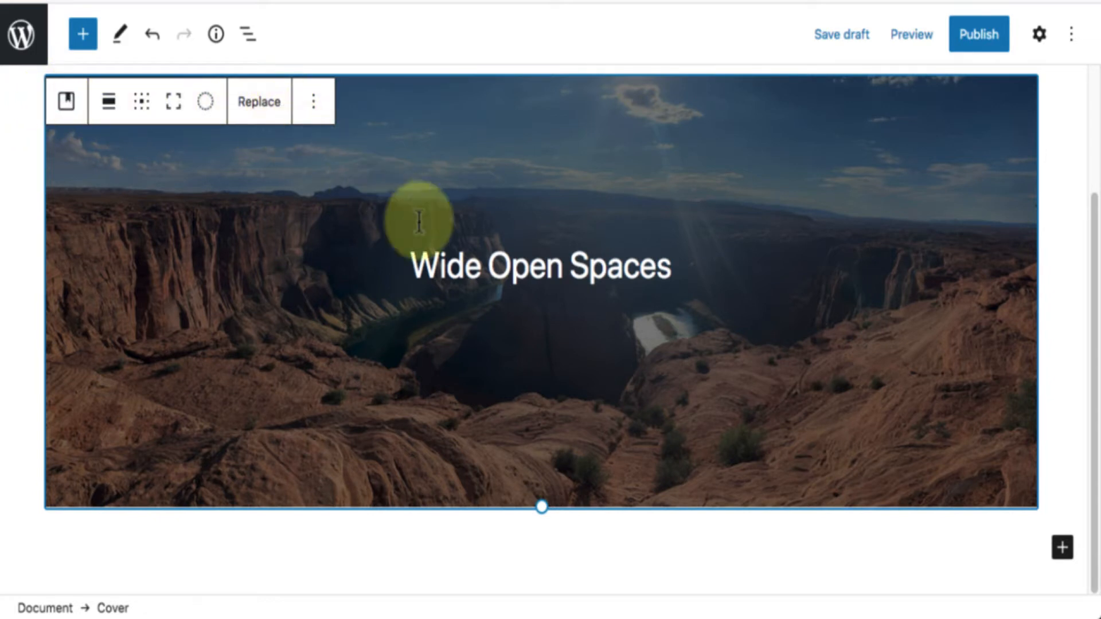
left_click(483, 269)
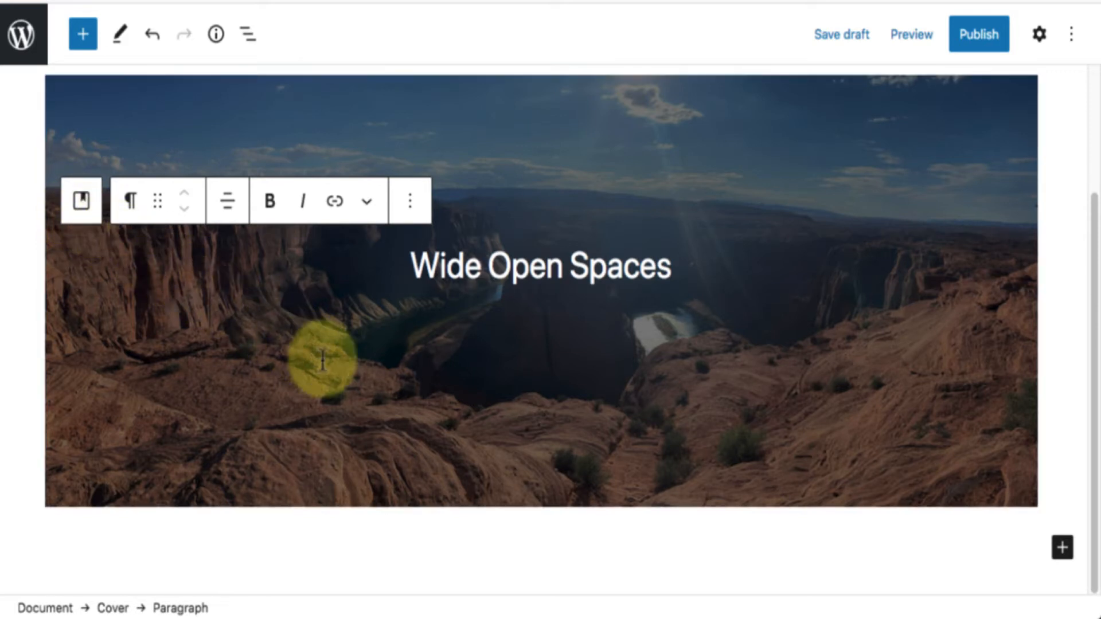
left_click(352, 377)
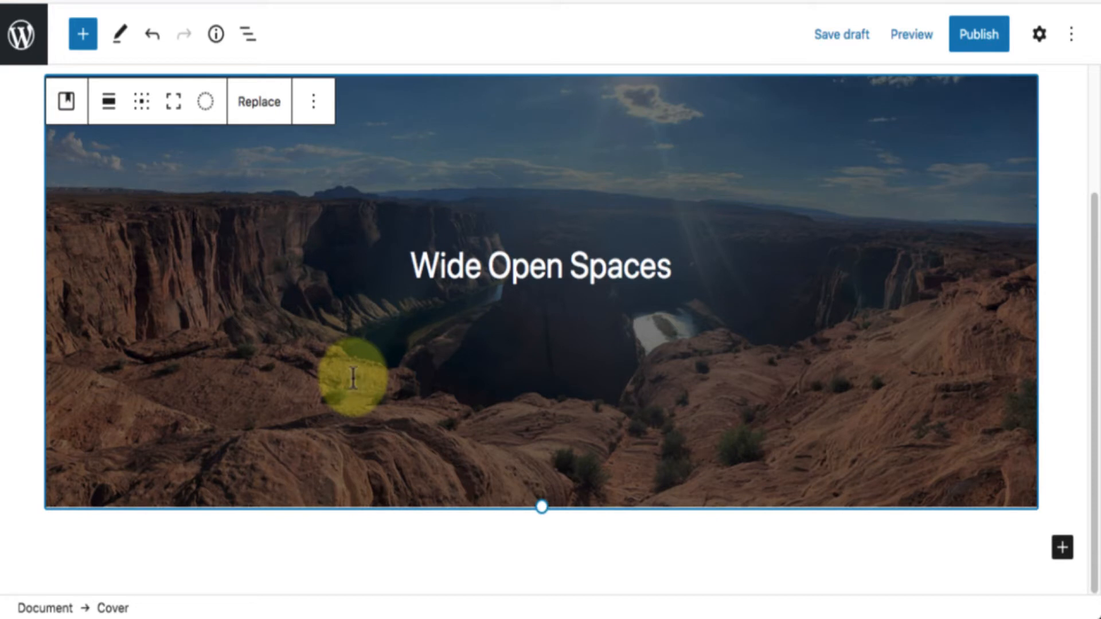
left_click(579, 273)
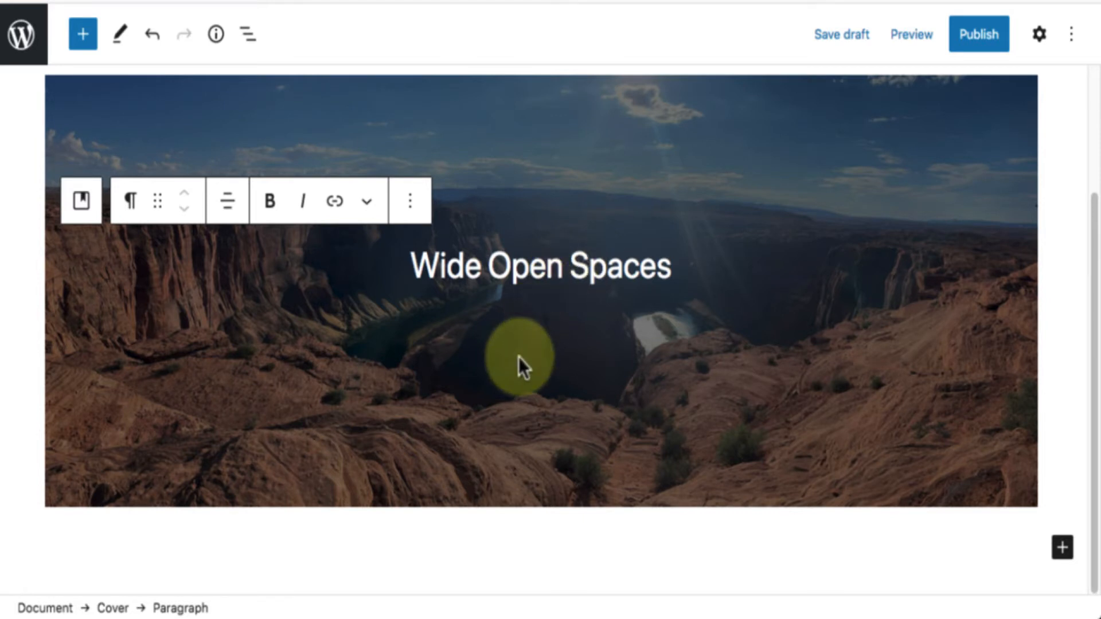
left_click(95, 97)
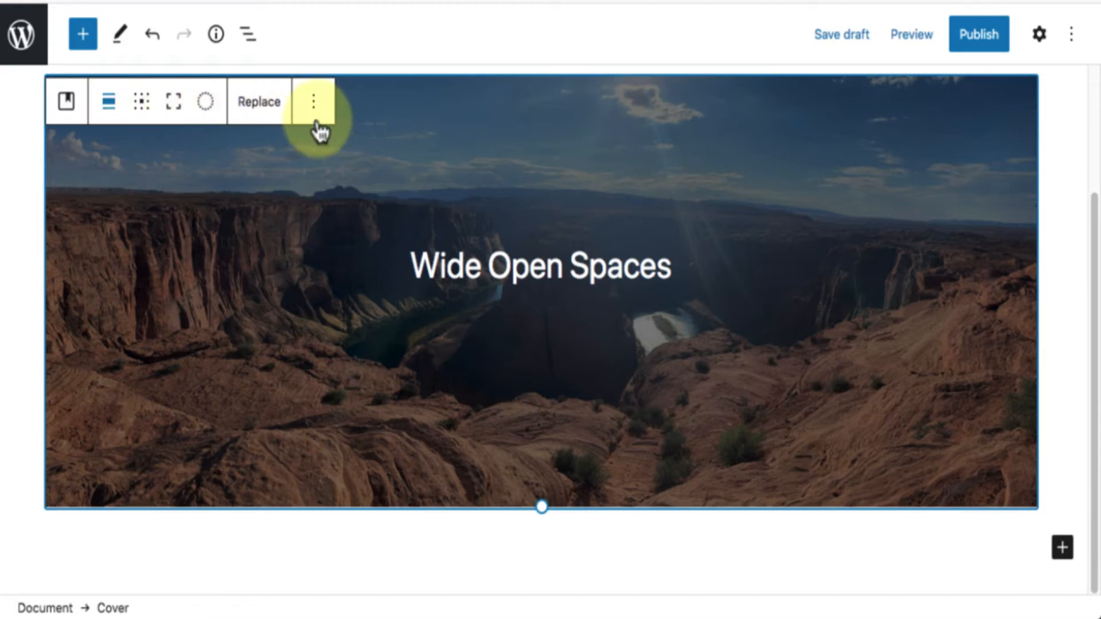
left_click(67, 109)
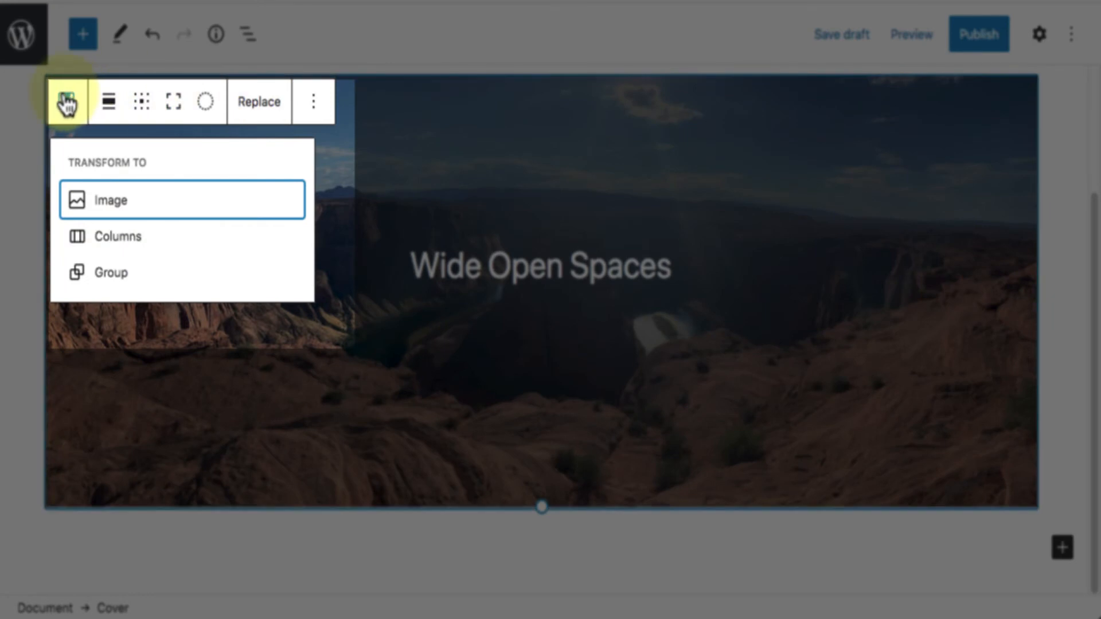
left_click(109, 104)
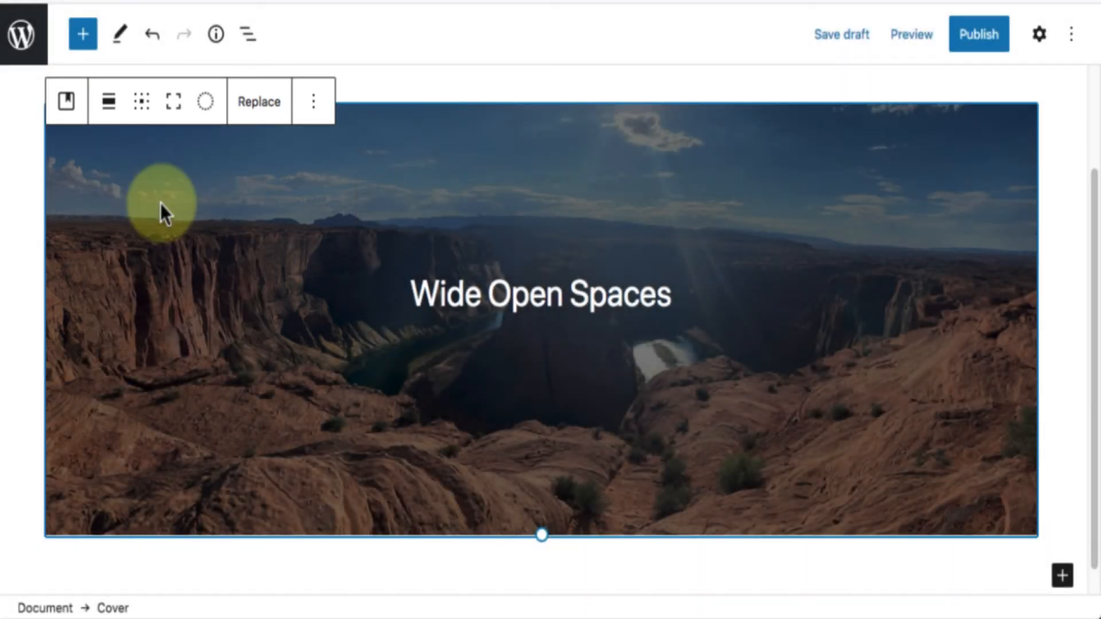
Try Wide width alignment on the Cover block, and set its alignment to Full width.
left_click(115, 109)
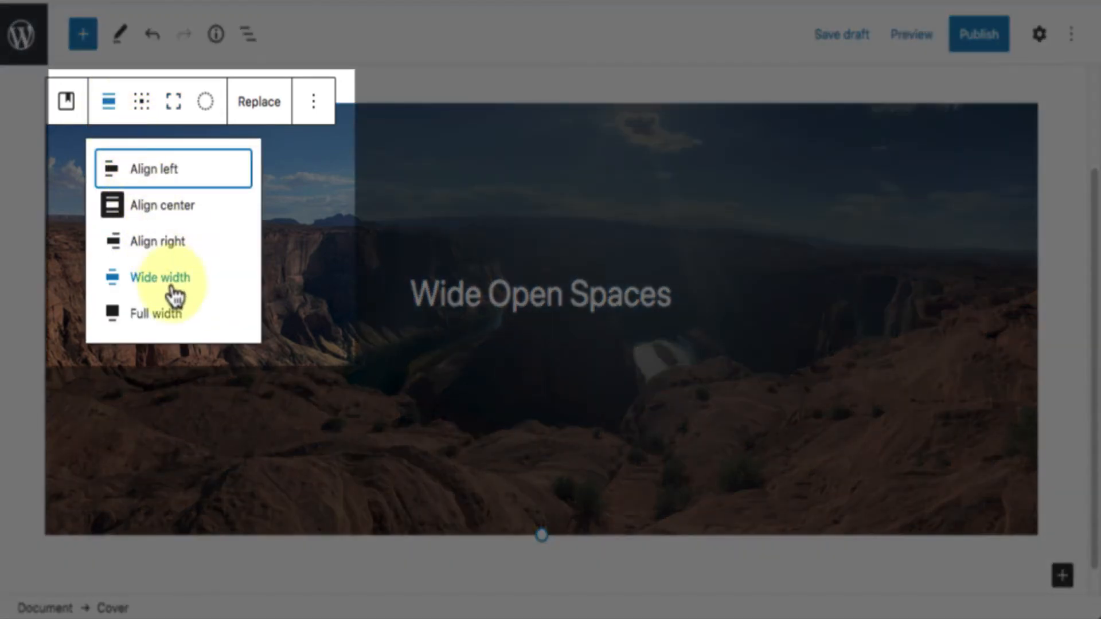
left_click(174, 294)
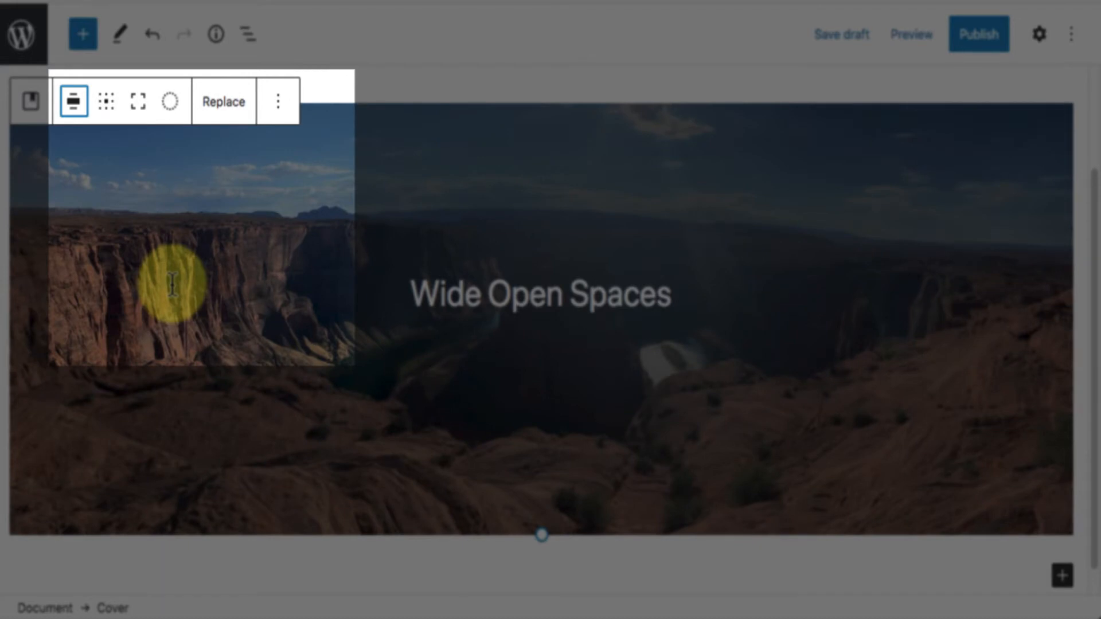
left_click(74, 103)
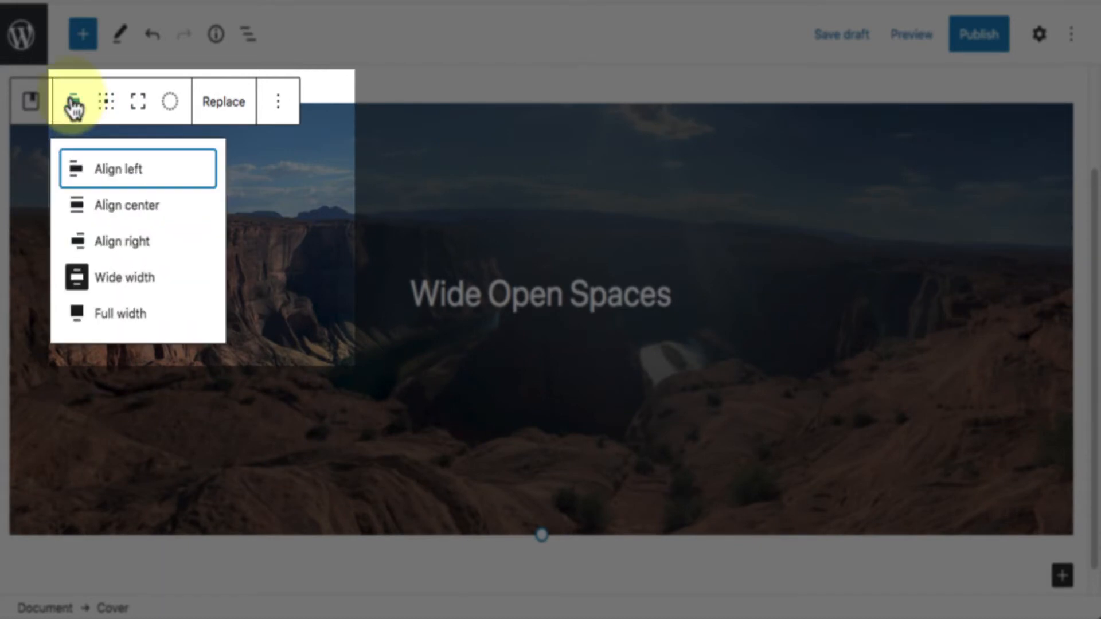
left_click(150, 322)
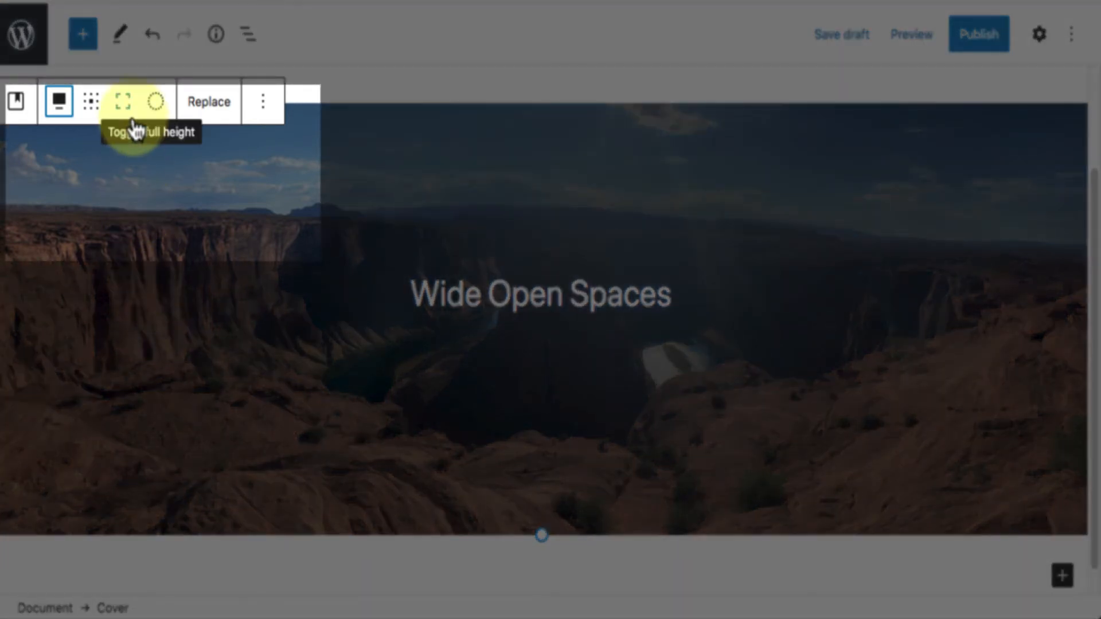
Try the top center content position for the cover's title, and set it to top left.
left_click(91, 105)
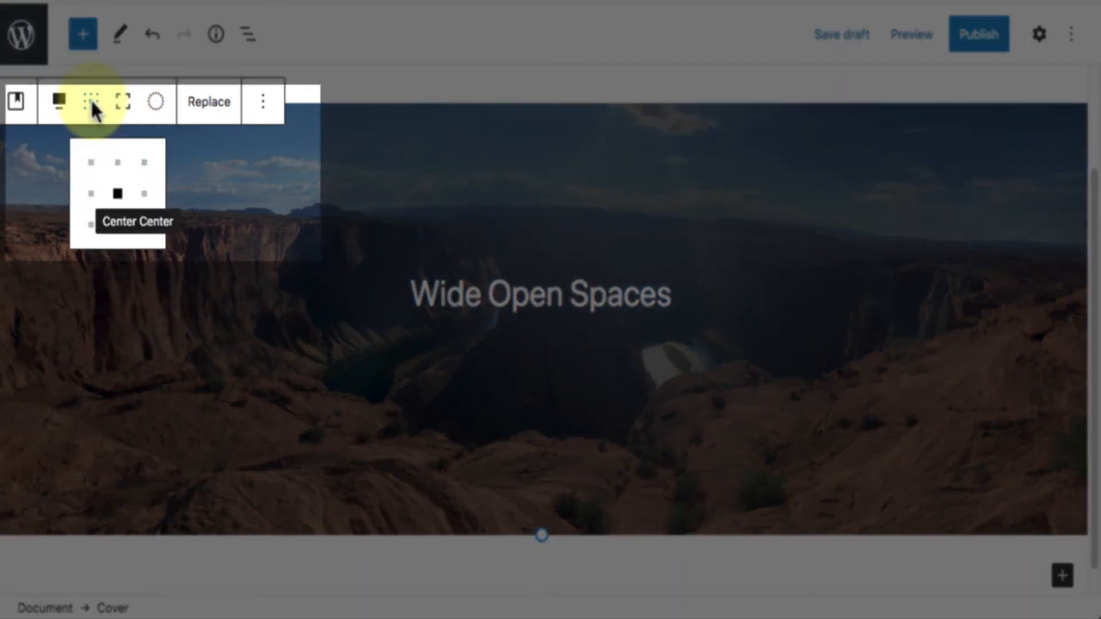
left_click(118, 163)
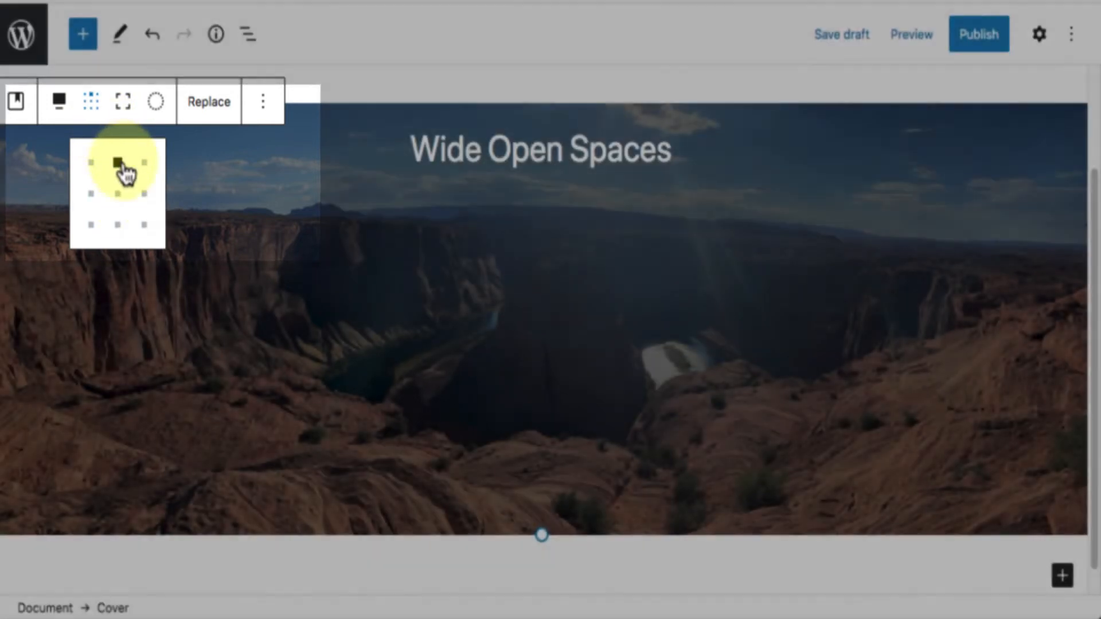
left_click(92, 165)
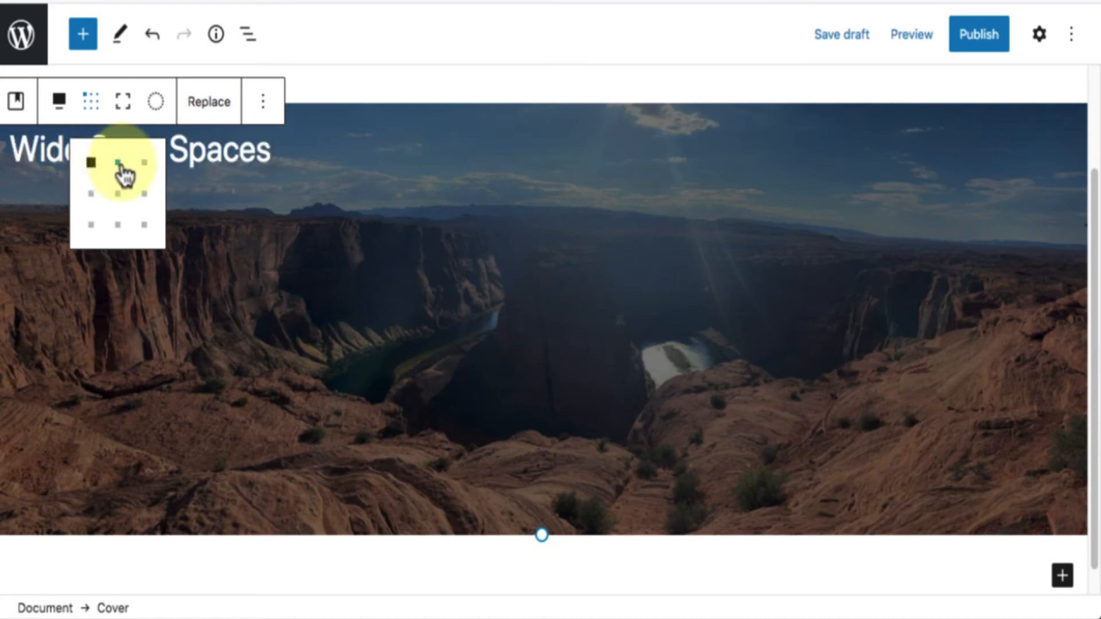
Try the top right, bottom left, bottom right and bottom center content positions for the cover's title, and set it to the center.
left_click(145, 165)
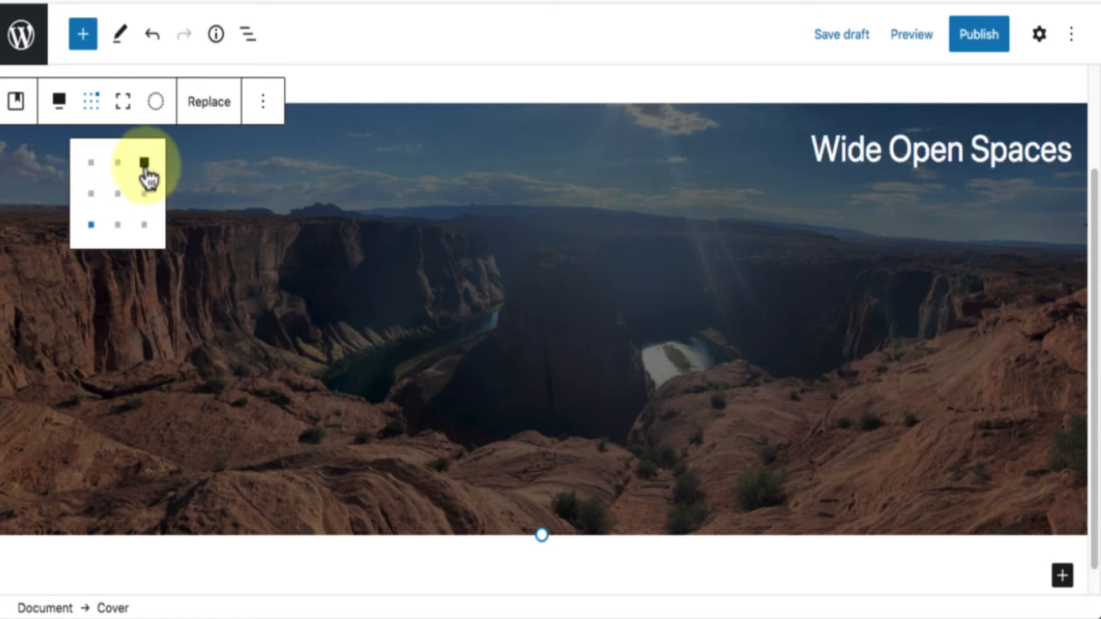
left_click(92, 228)
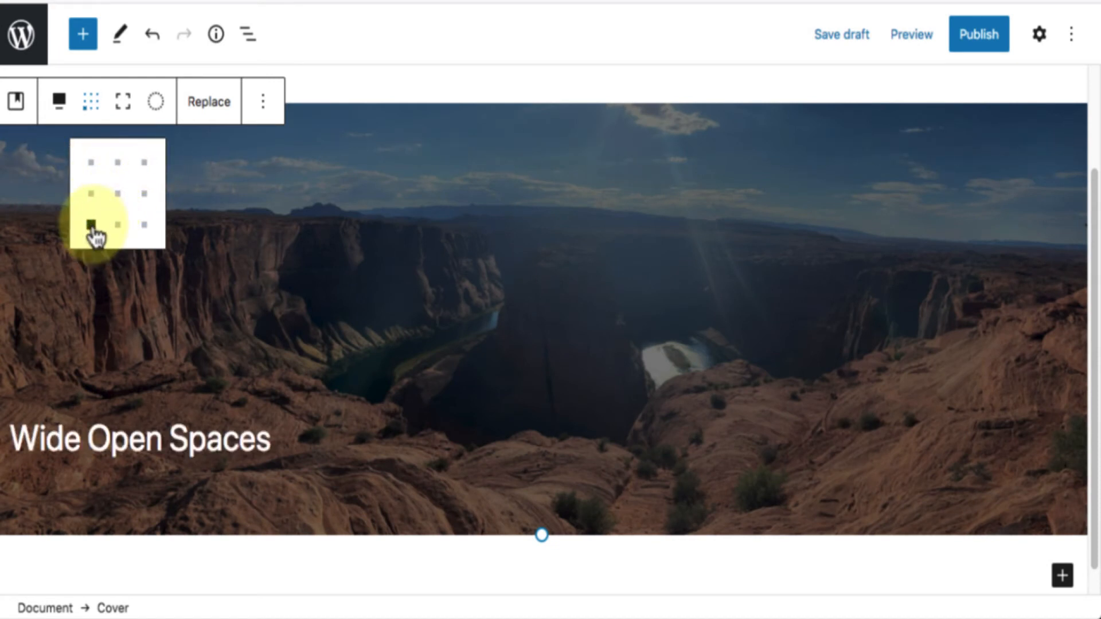
left_click(145, 226)
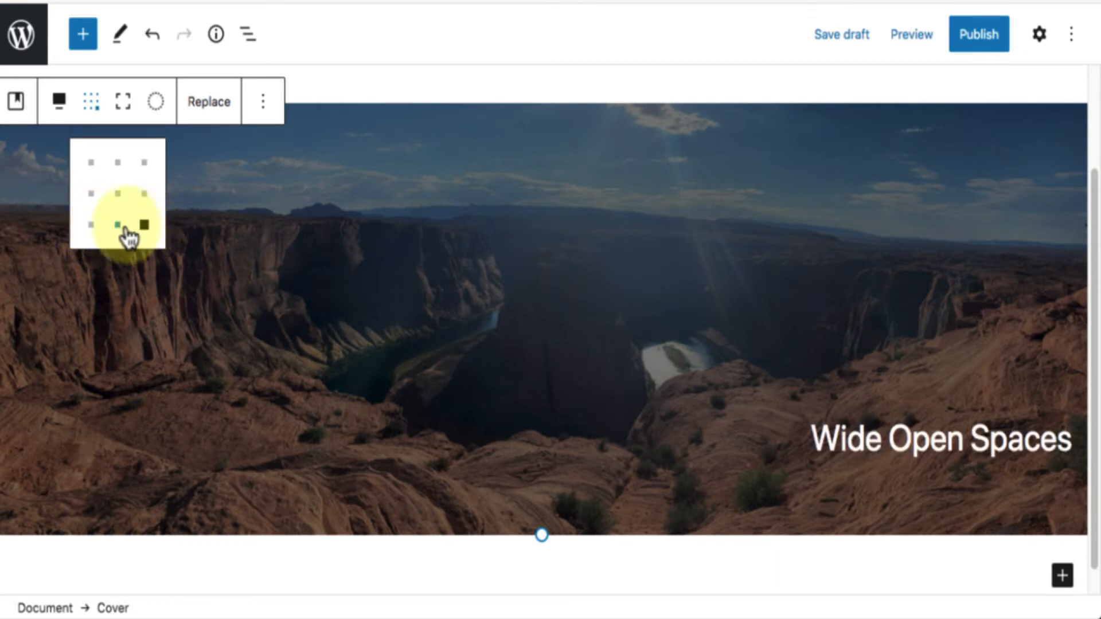
left_click(120, 227)
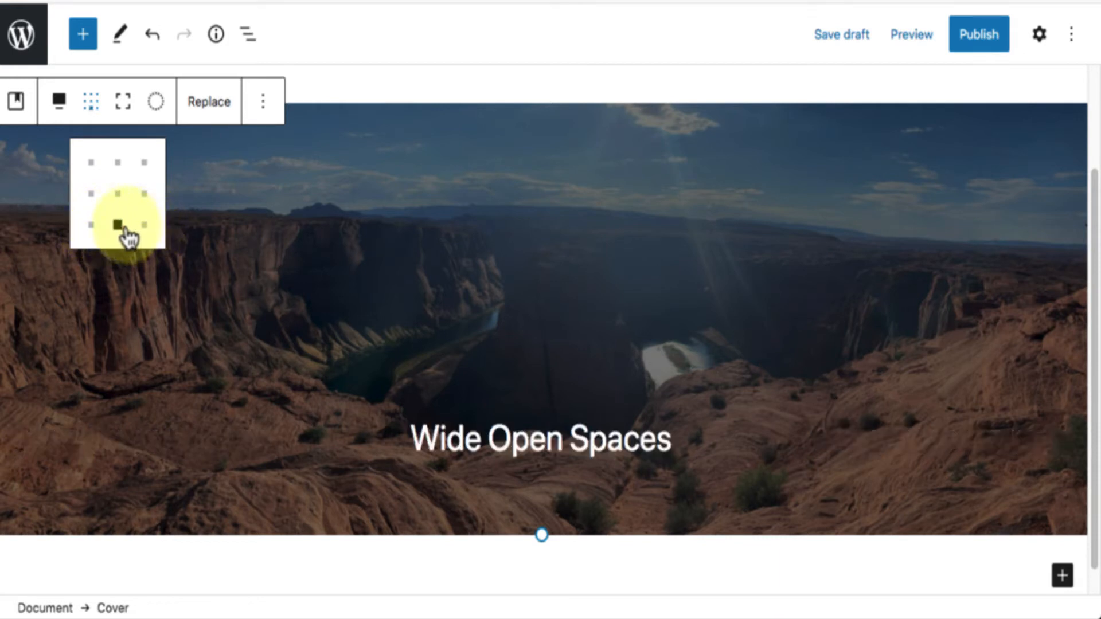
left_click(122, 198)
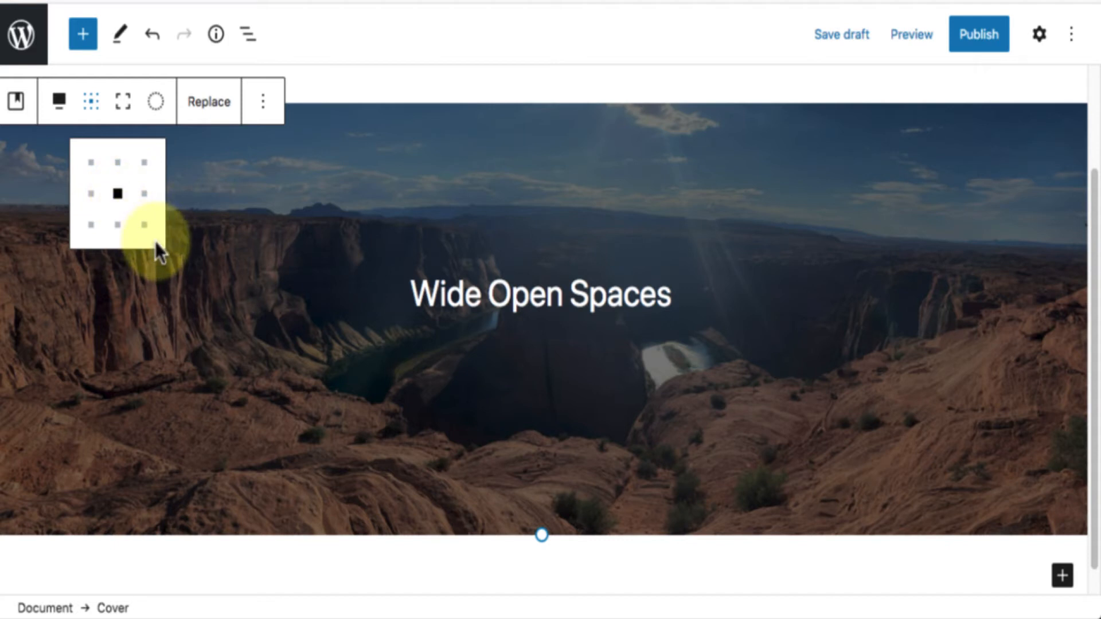
Try the dark blue and red duotone preset on the cover image, and the crimson and yellow one.
left_click(155, 103)
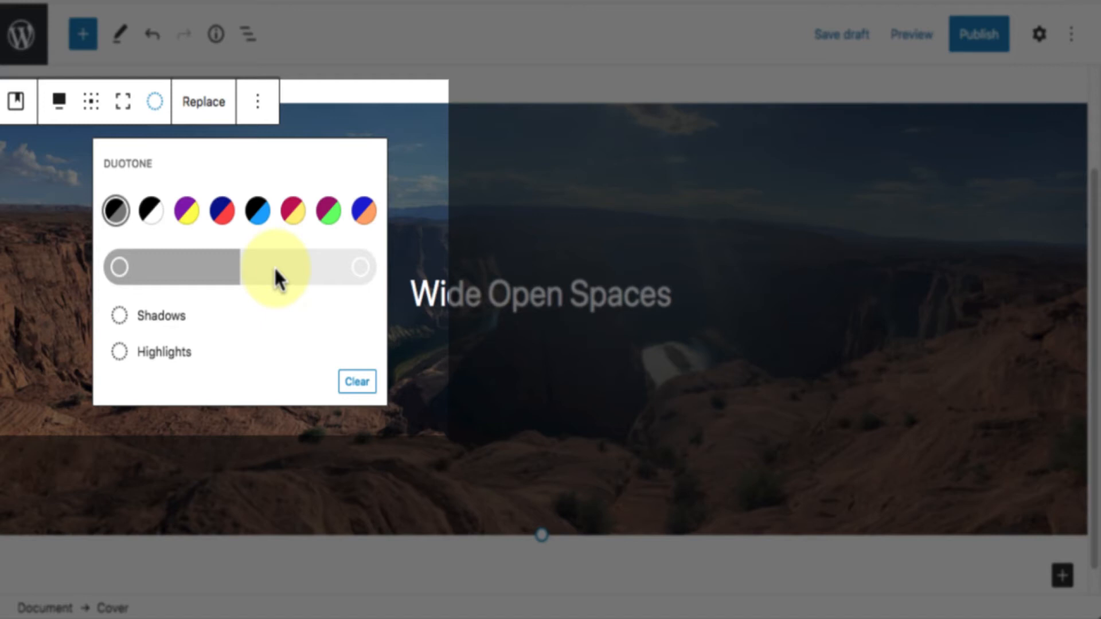
left_click(227, 209)
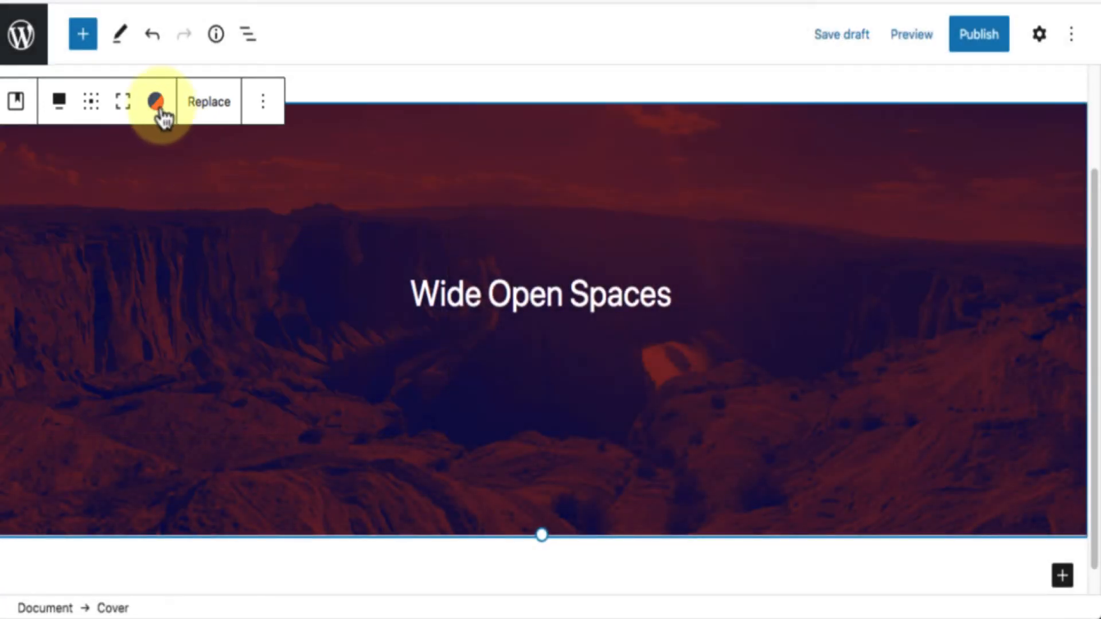
left_click(158, 106)
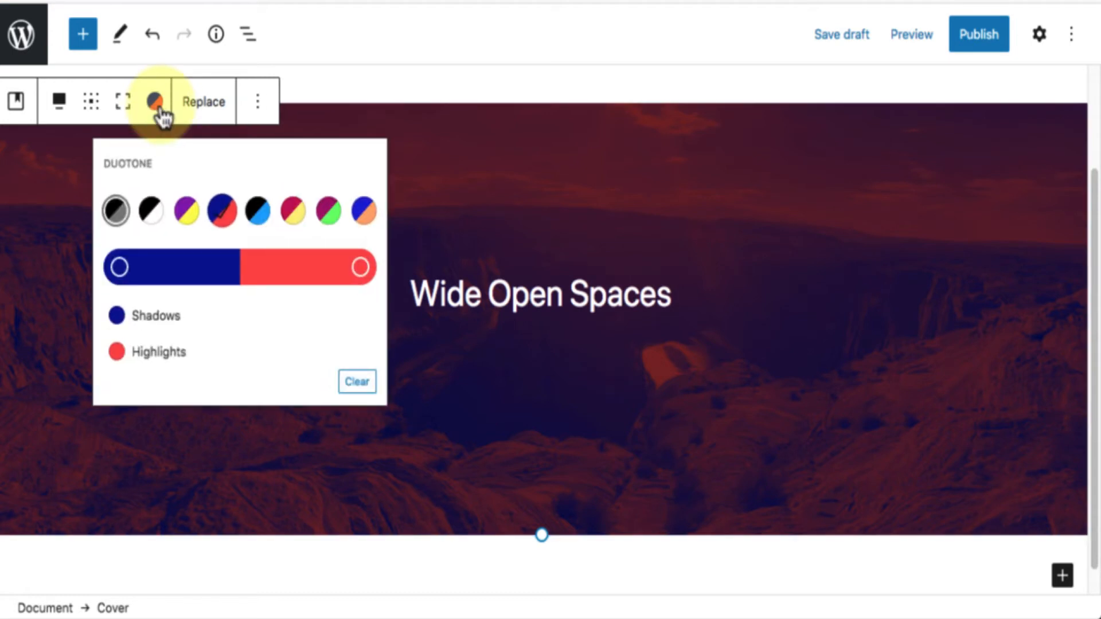
left_click(294, 212)
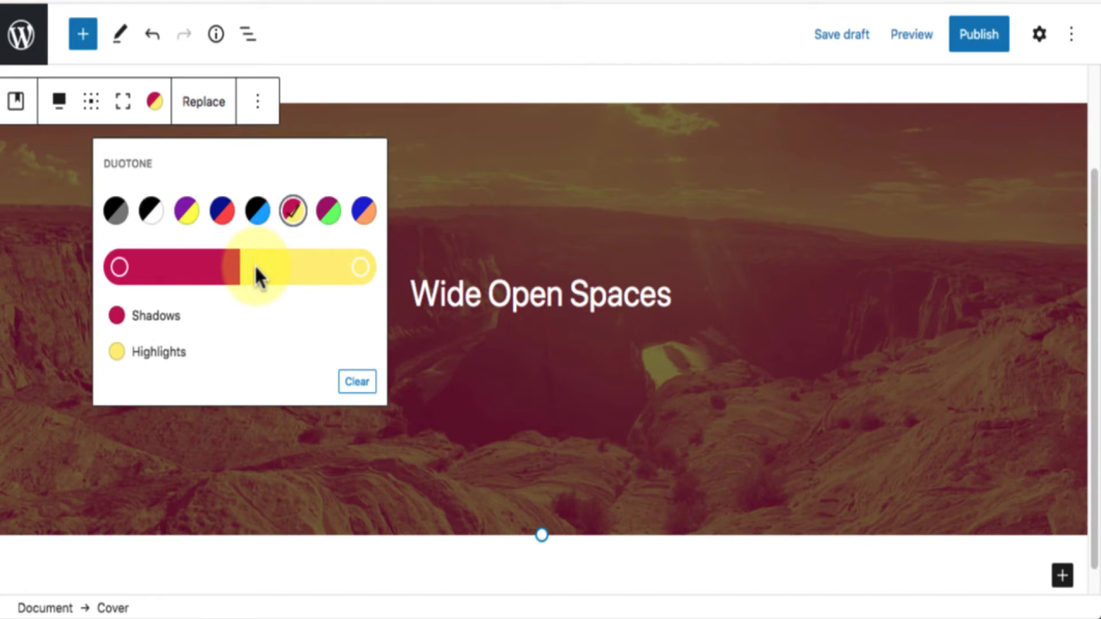
Try #dbd6a9 as the duotone highlights color, and clear the duotone filter from the cover image.
left_click(352, 274)
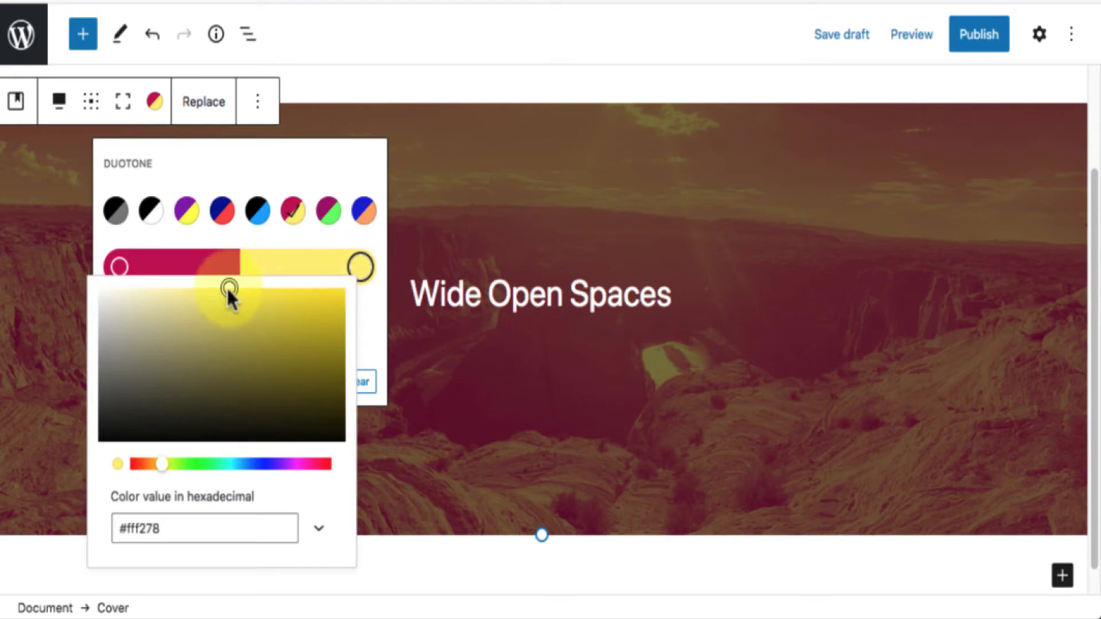
left_click_drag(230, 293, 155, 313)
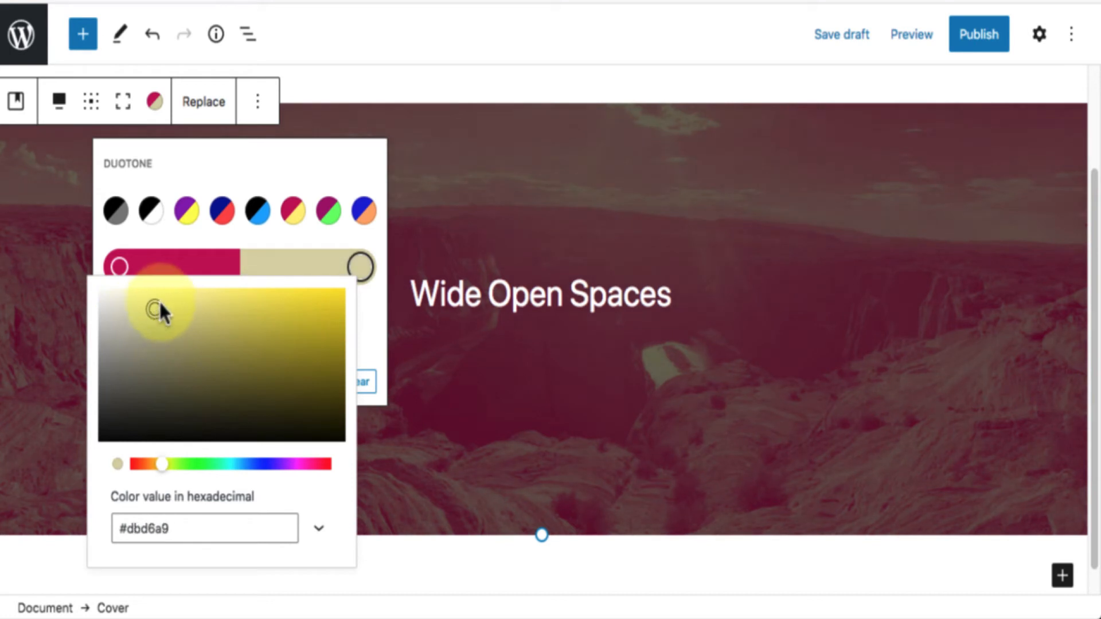
left_click(252, 160)
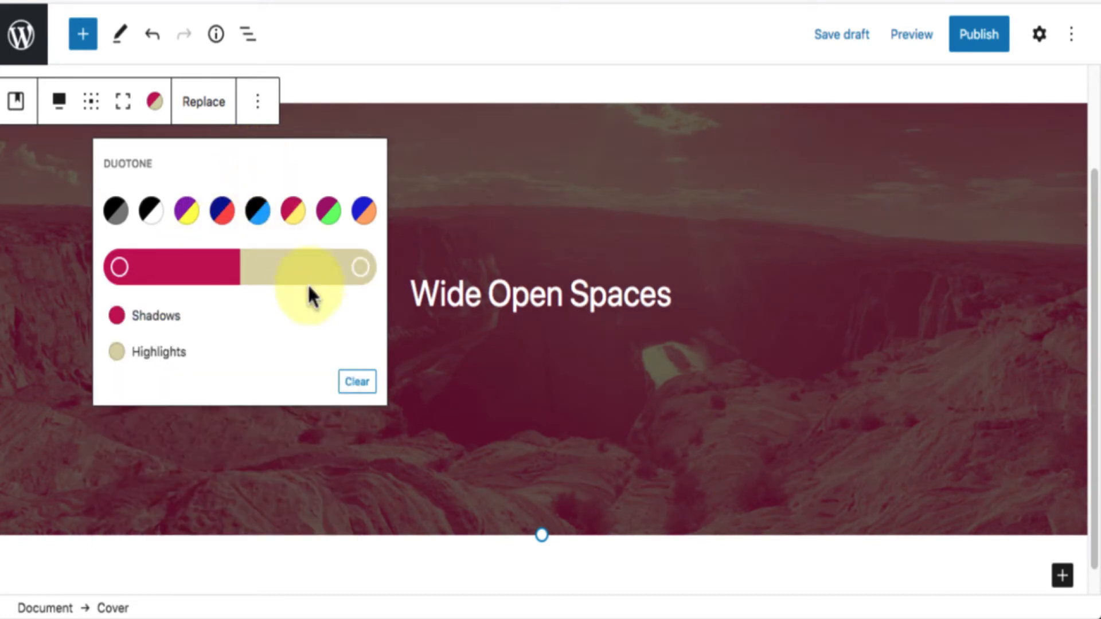
left_click(357, 381)
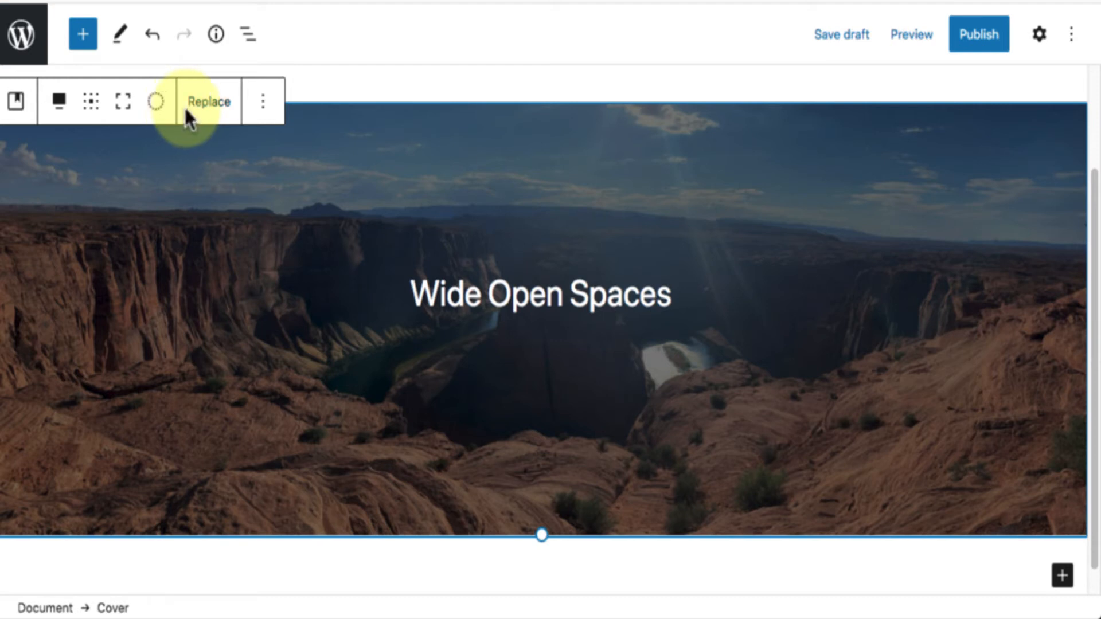
Open the block settings and compare those of the title paragraph with those of the Cover block.
left_click(1040, 35)
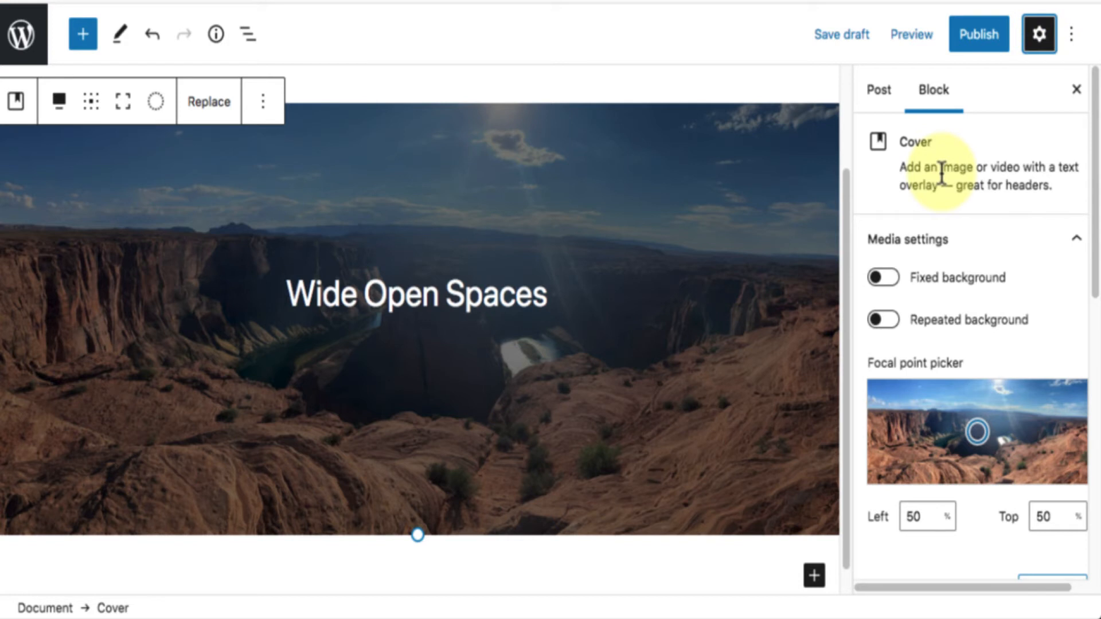
left_click(426, 297)
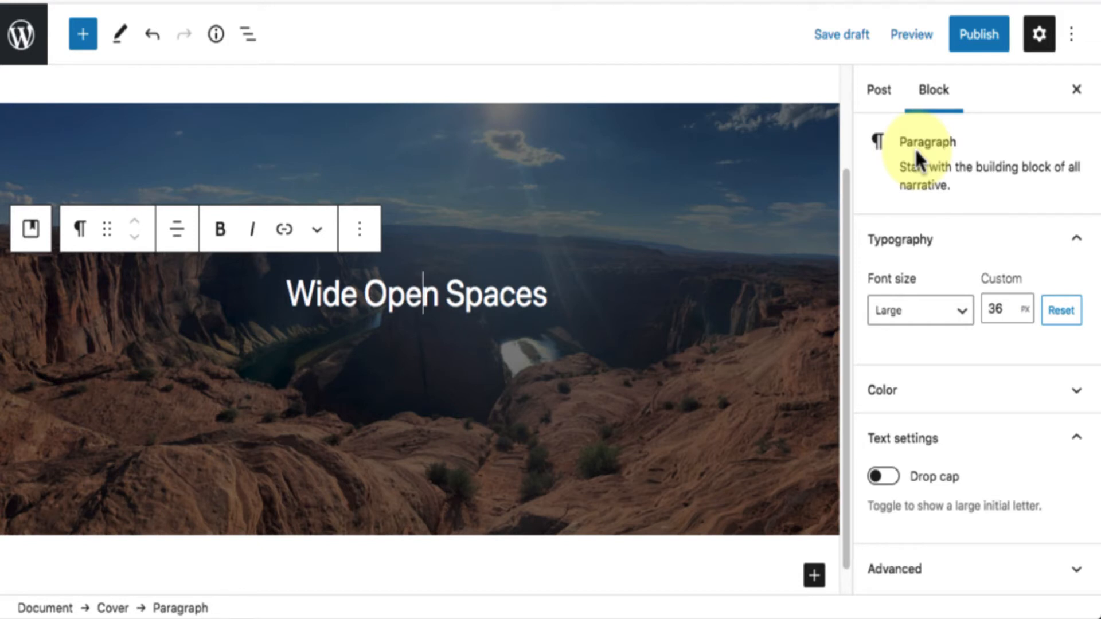
left_click(717, 135)
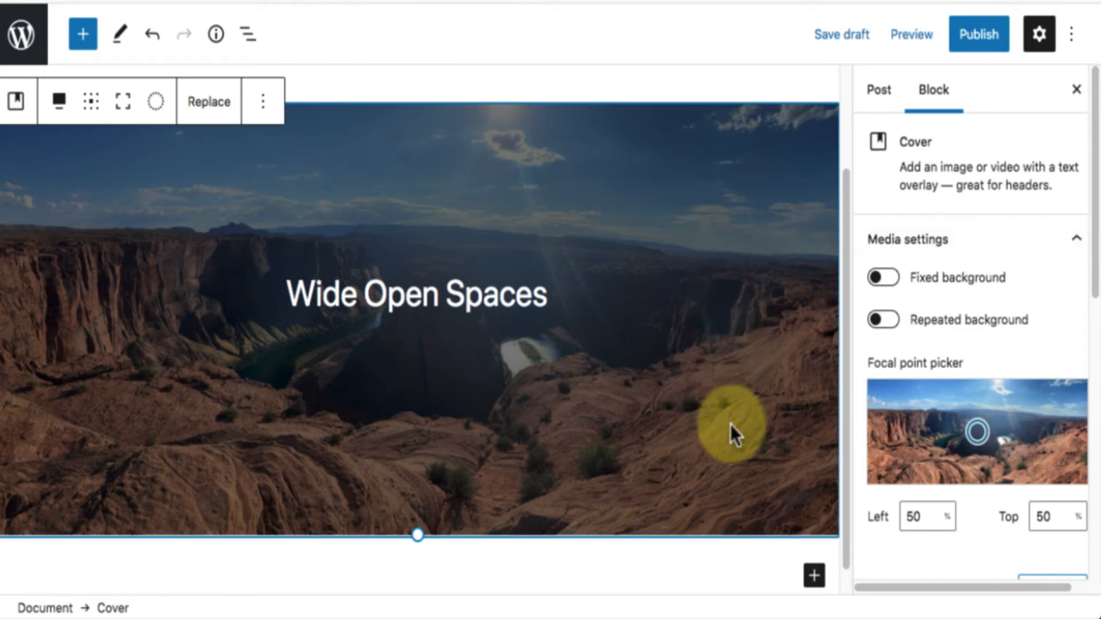
Try Fixed background on the Cover block and check how the image behaves while scrolling the post.
scroll(731, 424, "down", 2)
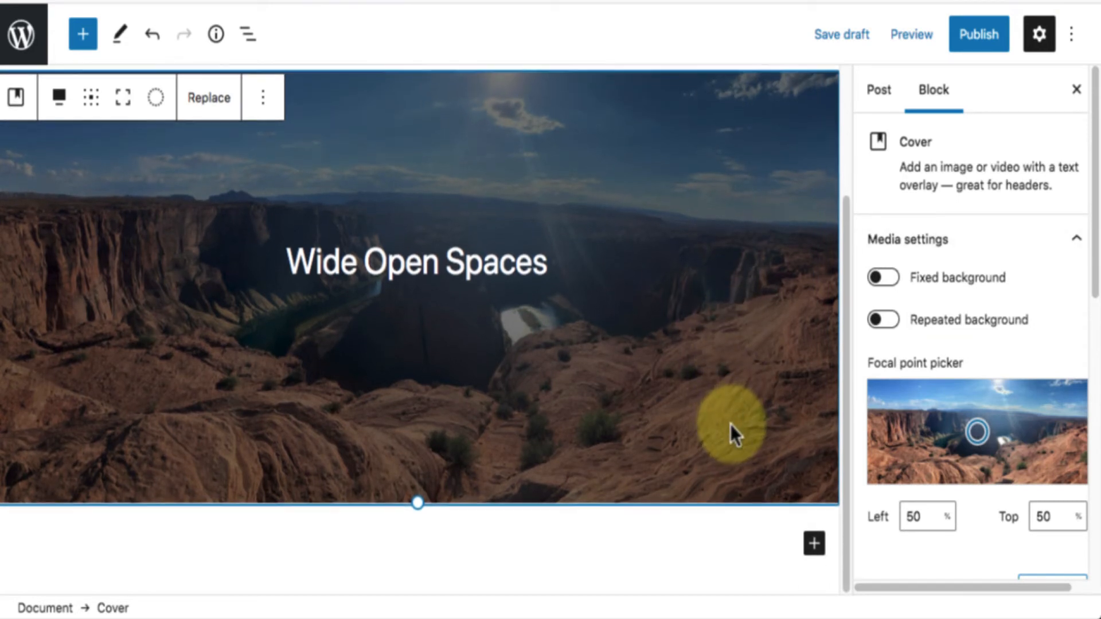
left_click(883, 279)
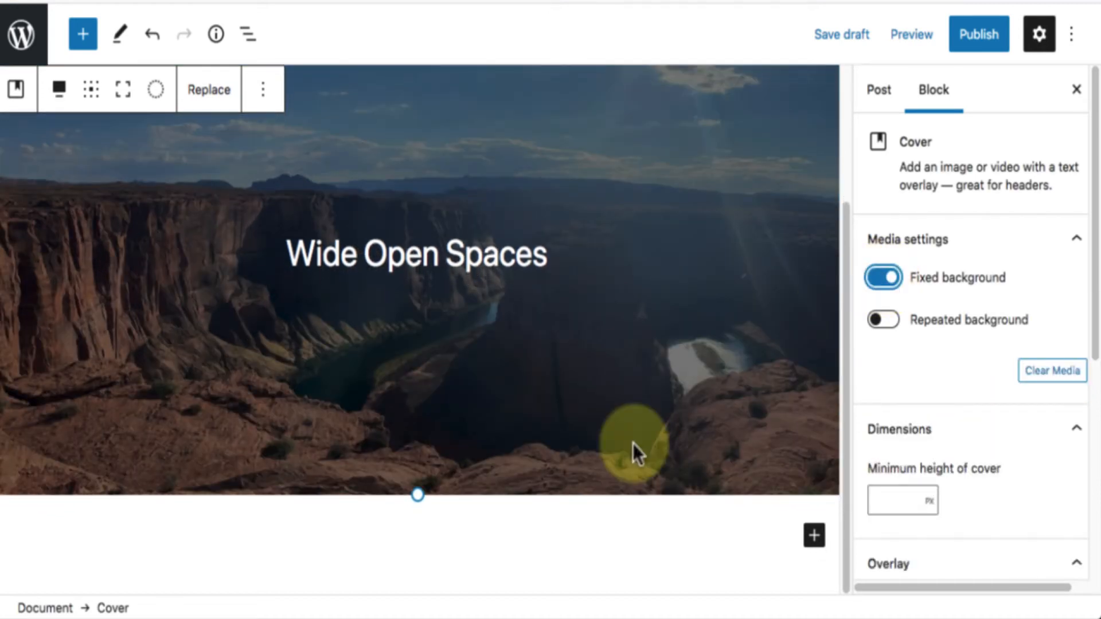
scroll(632, 442, "up", 3)
scroll(632, 443, "down", 2)
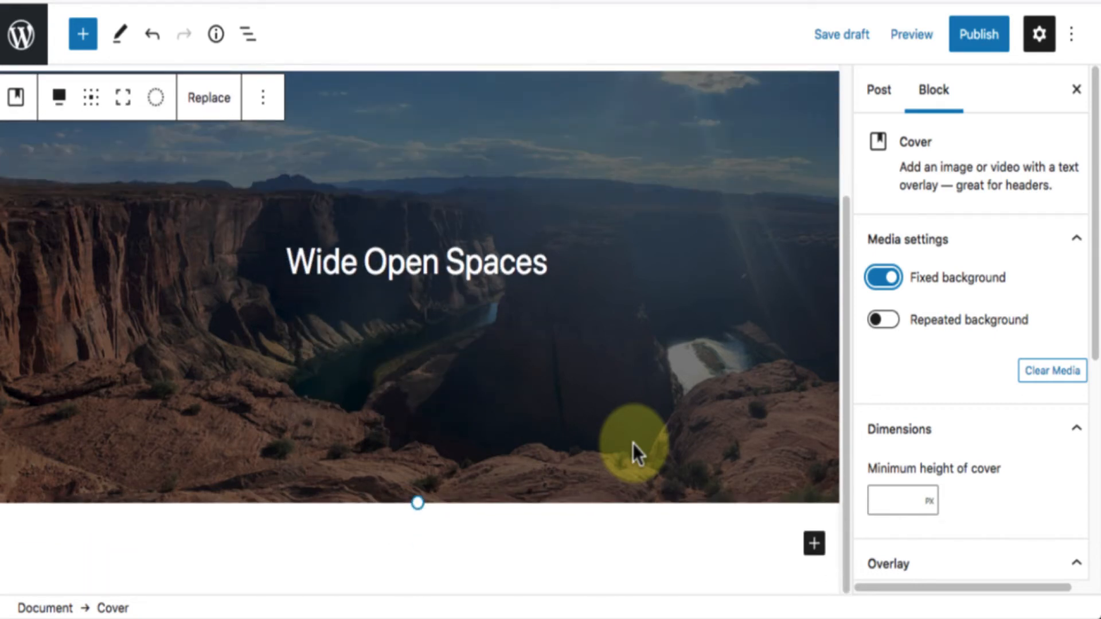
scroll(632, 442, "up", 3)
scroll(632, 443, "down", 4)
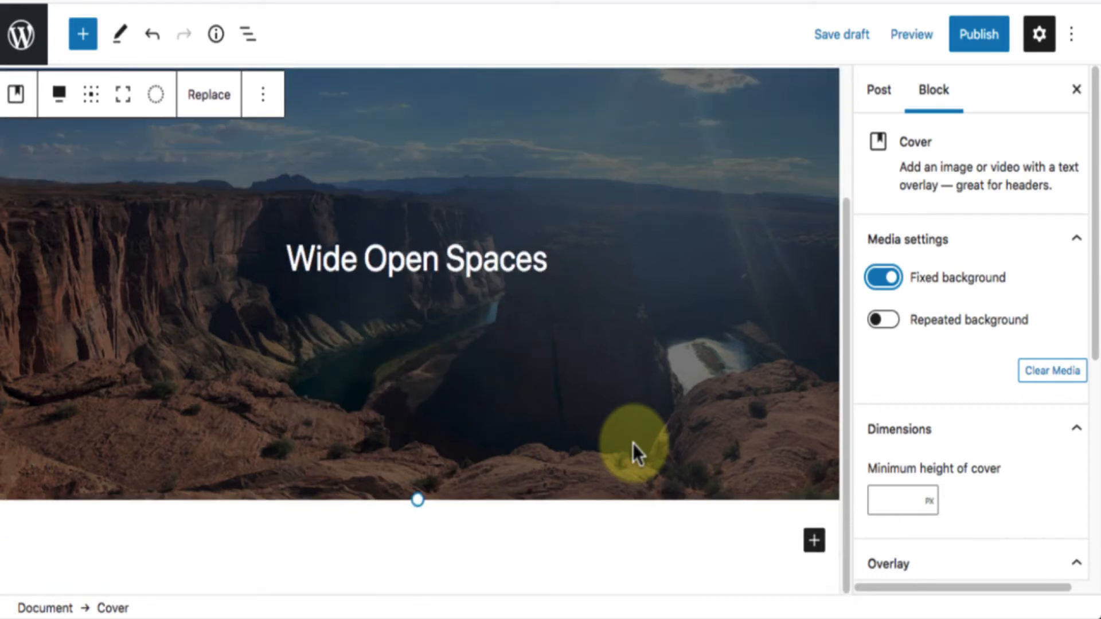
scroll(632, 443, "up", 3)
scroll(632, 443, "up", 1)
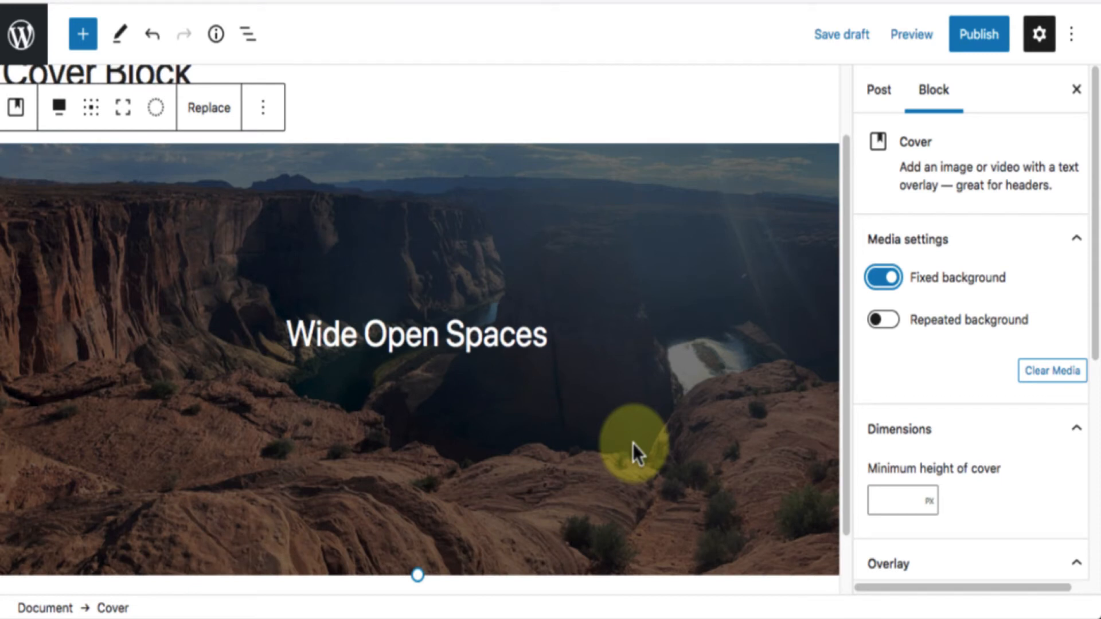
Try full height on the Cover block with the fixed background, check the scrolling effect, and turn full height off.
left_click(123, 114)
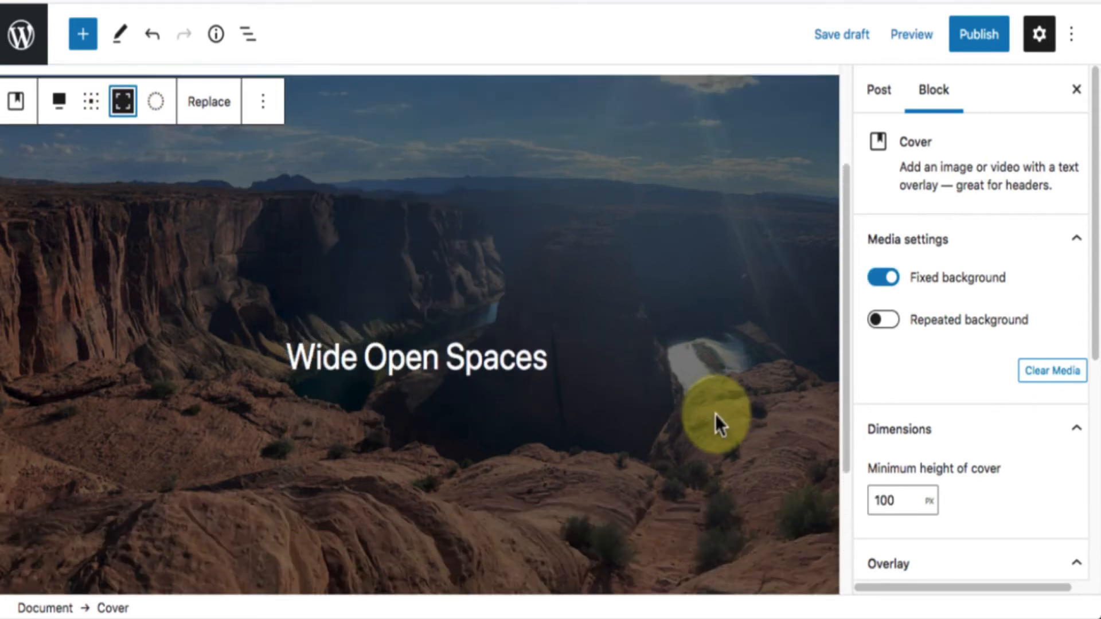
scroll(716, 414, "up", 1)
scroll(717, 414, "down", 3)
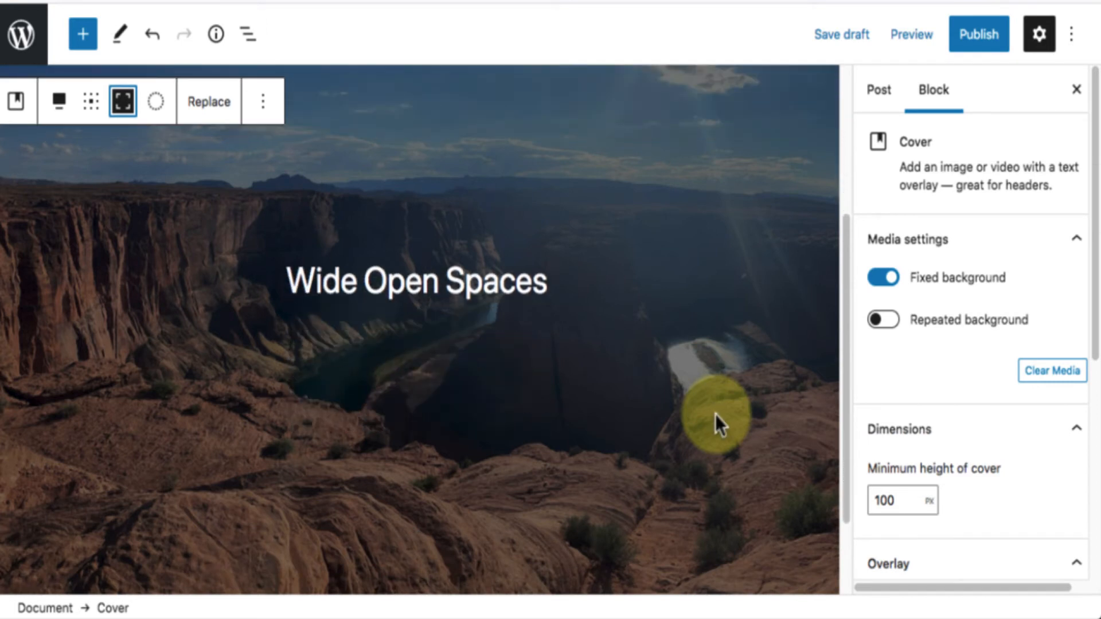
scroll(714, 414, "up", 3)
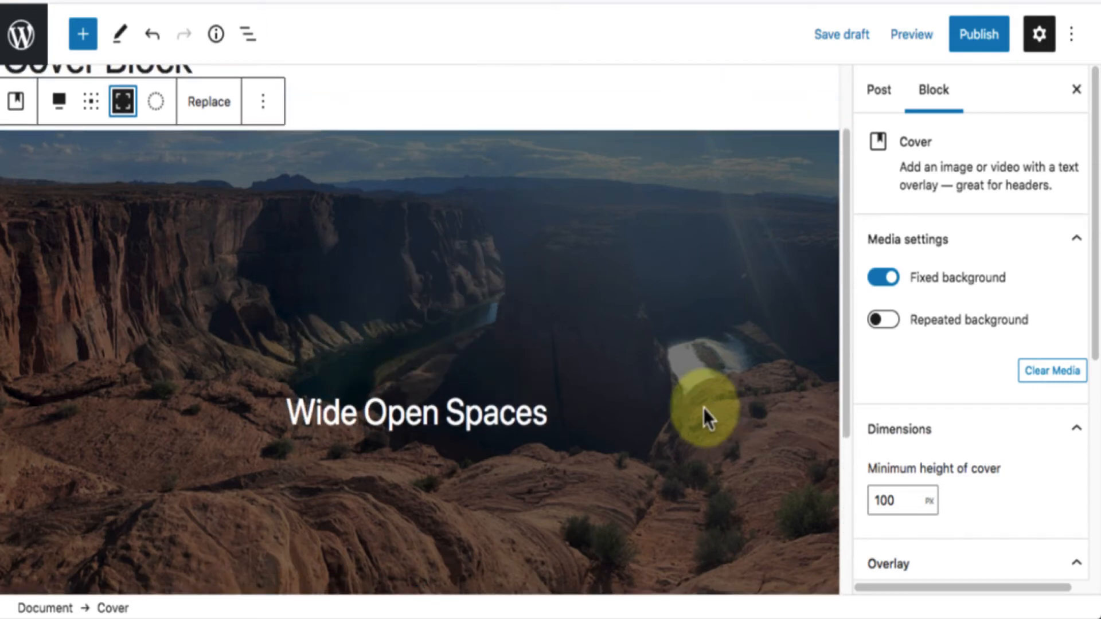
left_click(127, 105)
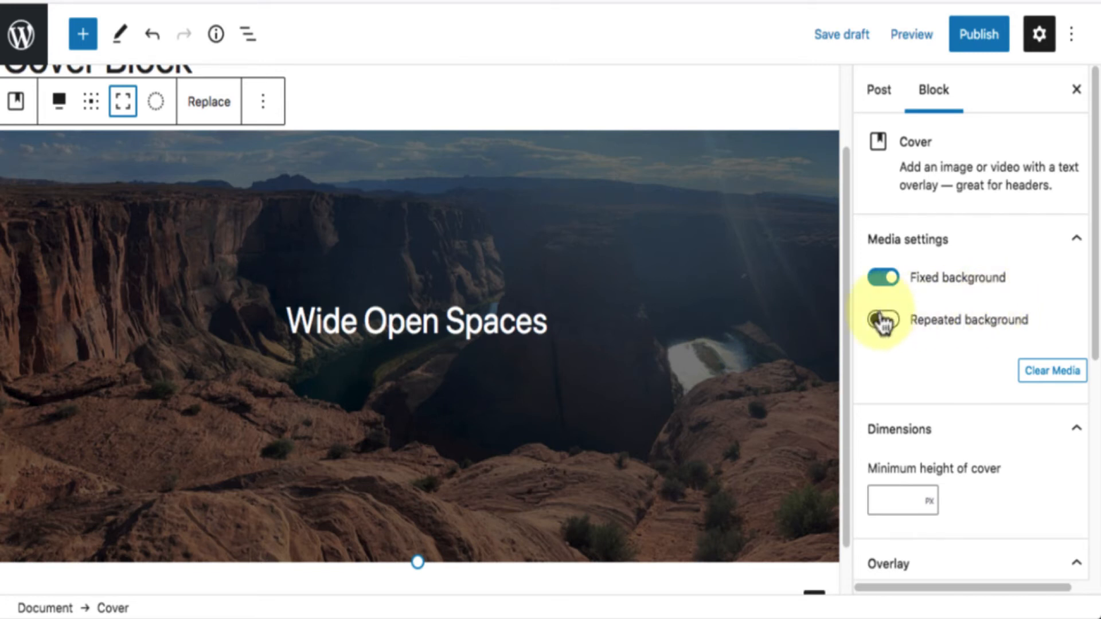
Turn Fixed background off to compare the cover's normal scrolling, and turn it on again.
left_click(882, 279)
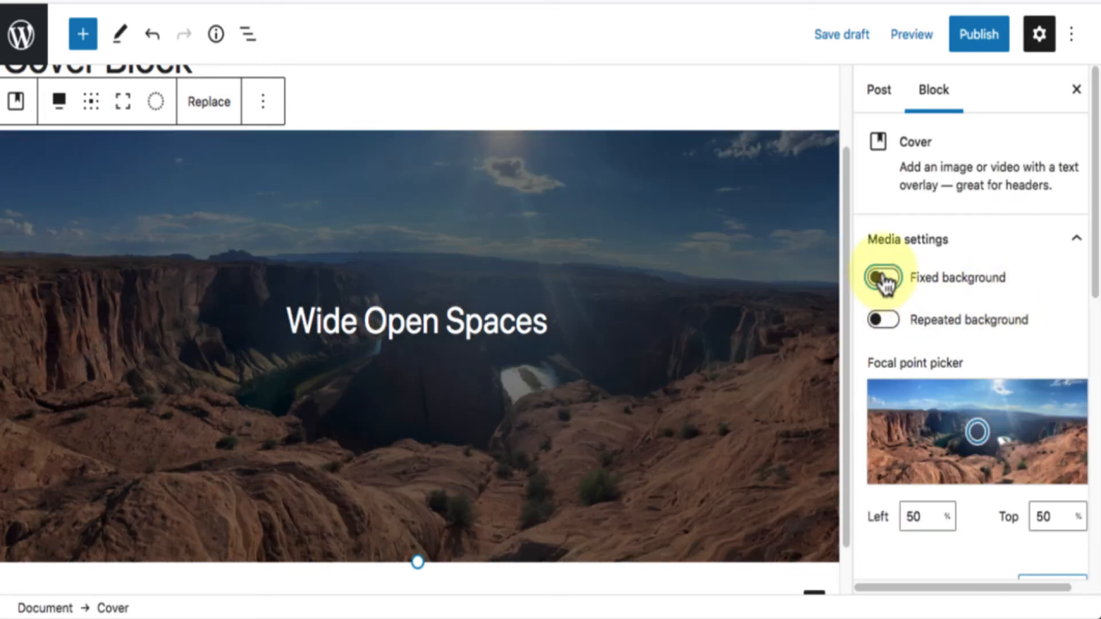
scroll(774, 290, "down", 2)
scroll(774, 290, "up", 4)
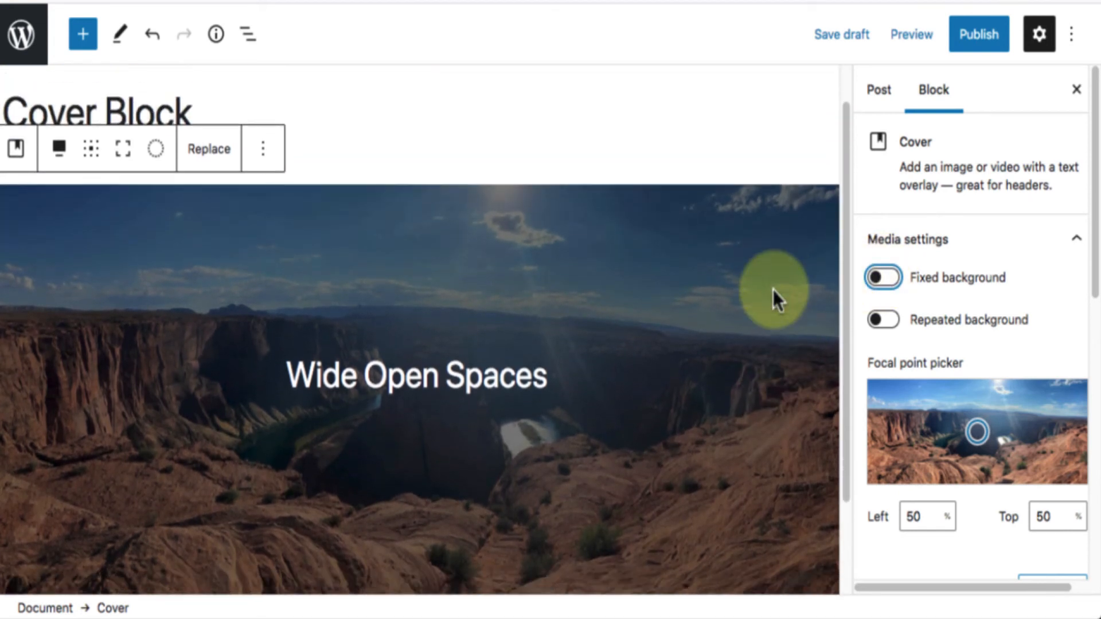
scroll(773, 290, "down", 2)
left_click(881, 279)
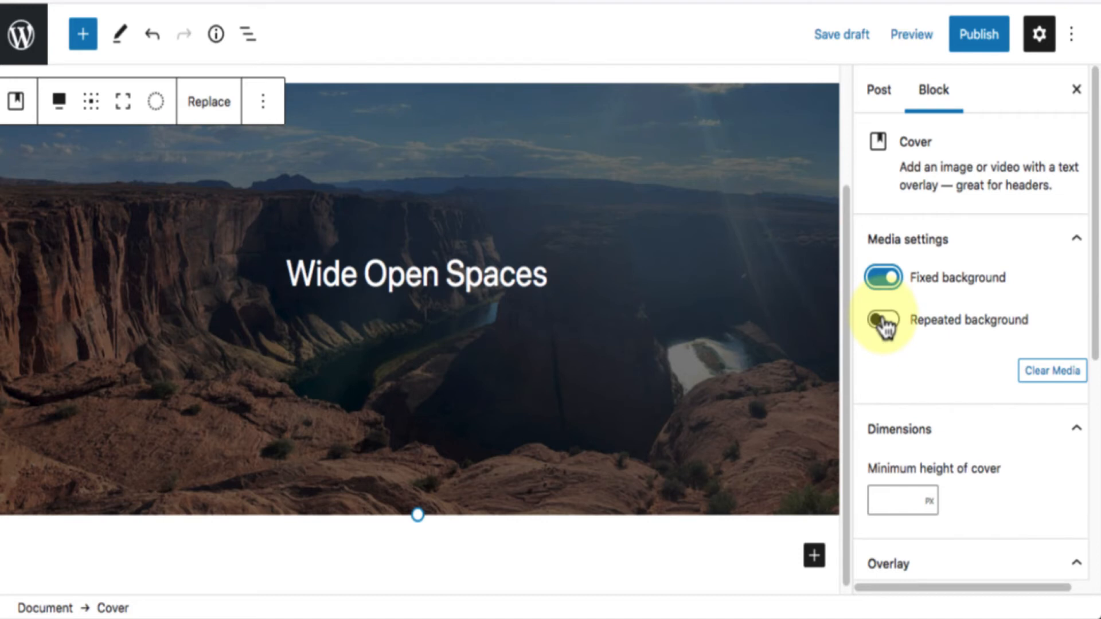
Try Repeated background on the Cover block, and turn both Repeated background and Fixed background off.
left_click(883, 321)
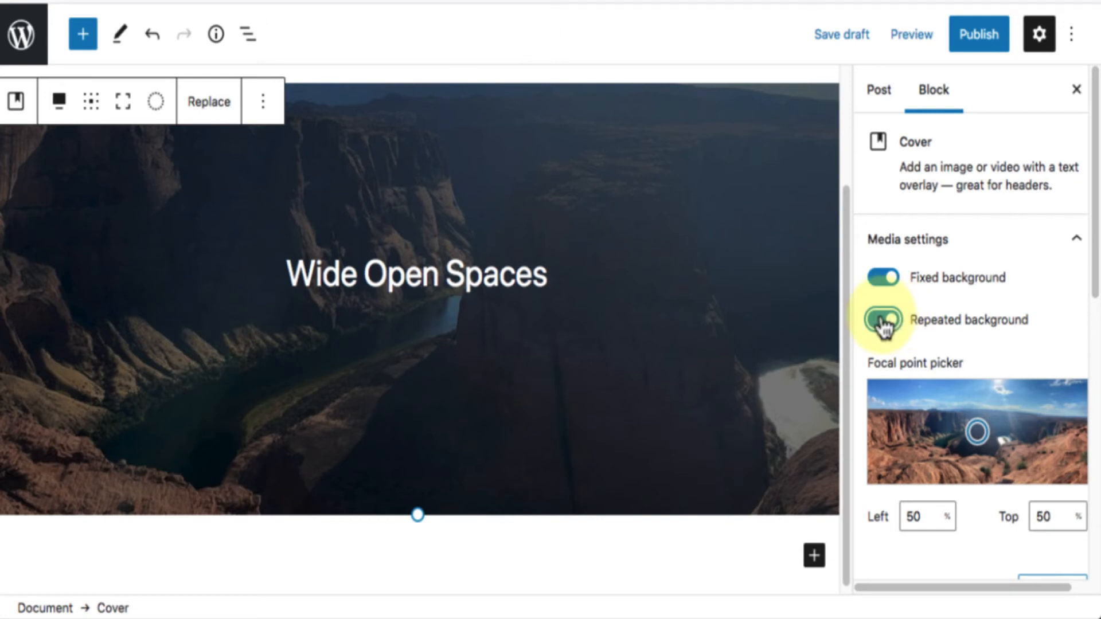
left_click(883, 321)
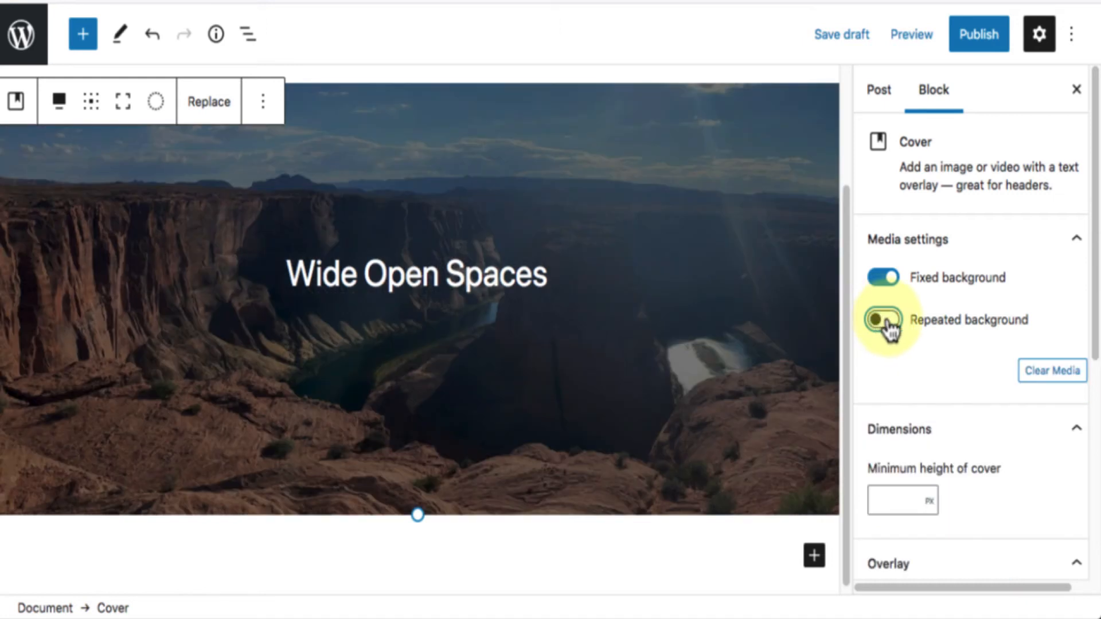
scroll(1041, 385, "down", 3)
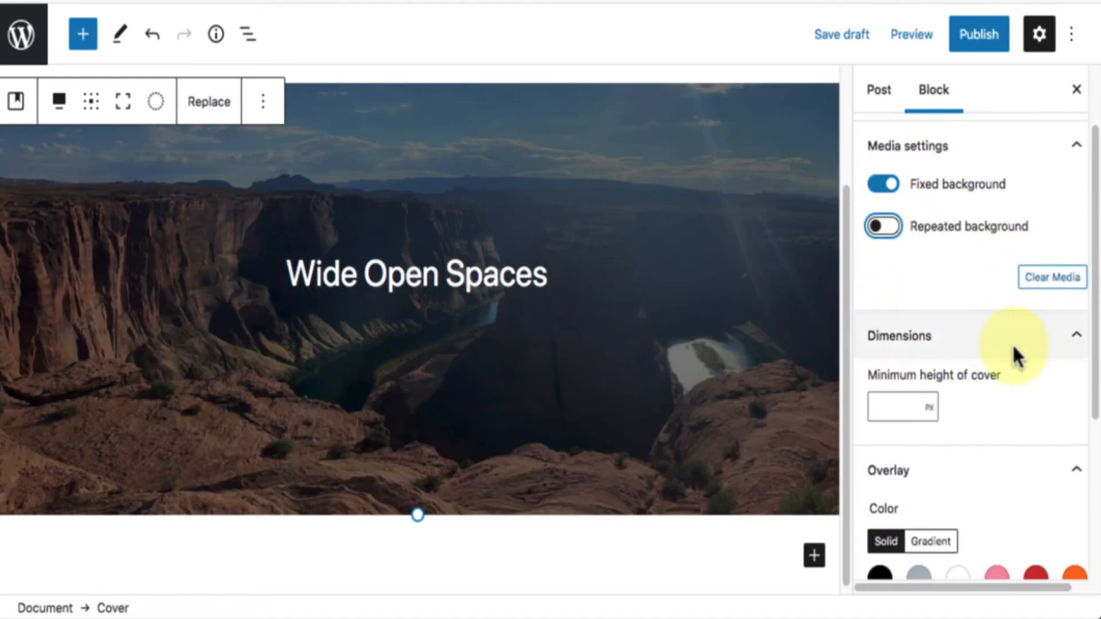
left_click(892, 189)
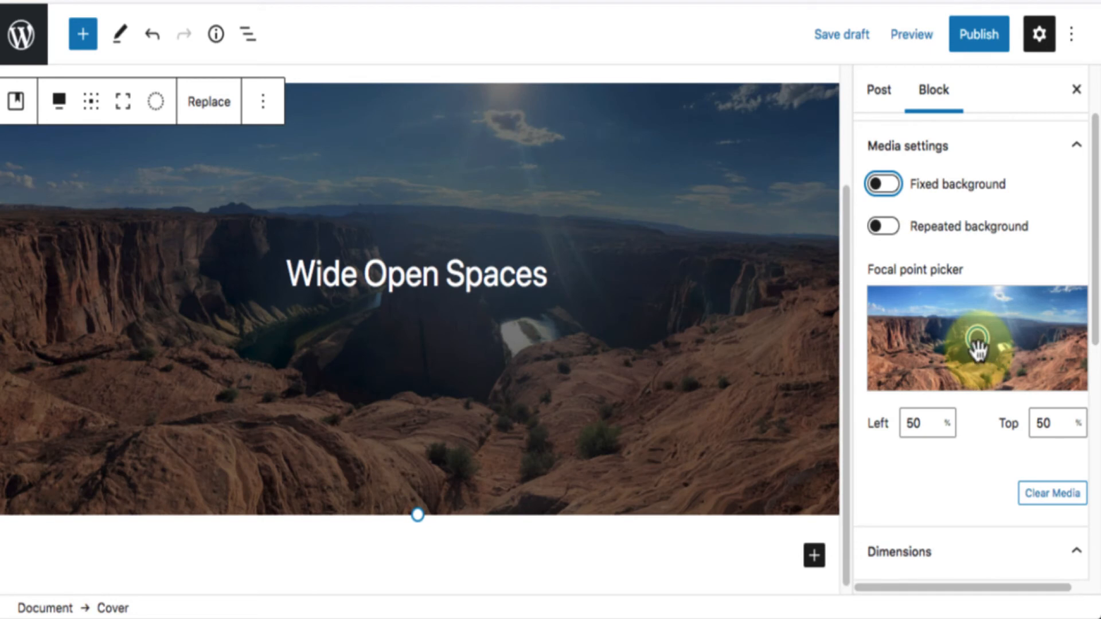
Turn on full height for the Cover block and set the image's focal point to 34% left and 47% top.
mouse_move(978, 347)
left_mouse_down()
mouse_move(969, 356)
mouse_move(908, 351)
mouse_move(977, 346)
mouse_move(971, 314)
mouse_move(959, 376)
mouse_move(971, 370)
mouse_move(970, 340)
left_mouse_up()
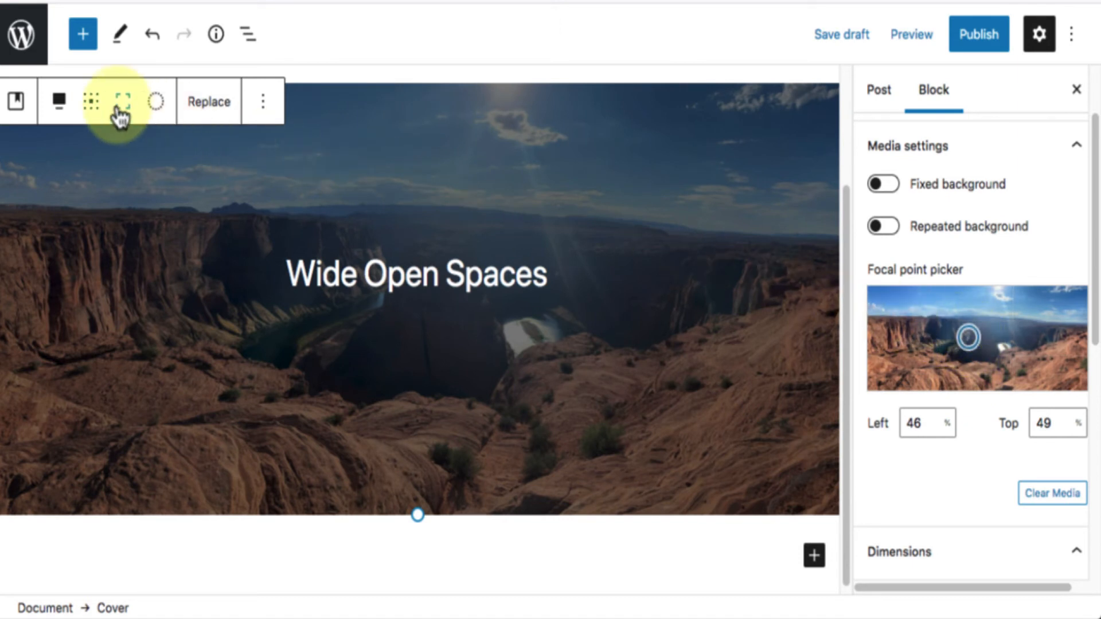
left_click(120, 112)
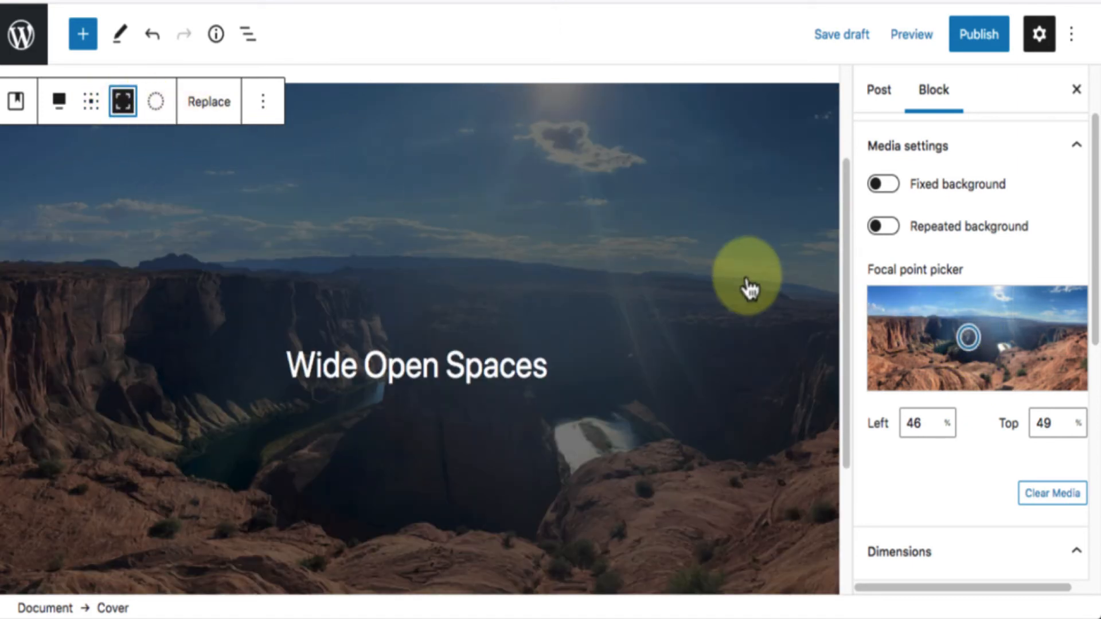
mouse_move(979, 336)
left_mouse_down()
mouse_move(979, 370)
mouse_move(971, 314)
mouse_move(904, 328)
mouse_move(1010, 342)
mouse_move(878, 325)
mouse_move(863, 334)
mouse_move(941, 327)
mouse_move(943, 338)
left_mouse_up()
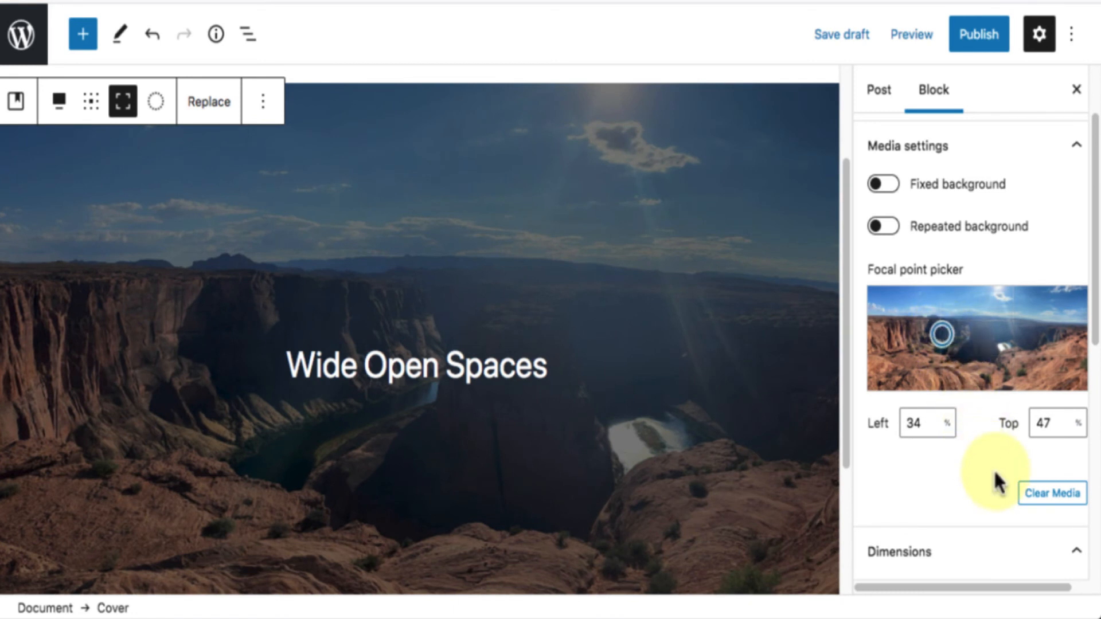
Turn on Fixed background for the Cover block and look over its Dimensions and Overlay settings.
left_click(883, 184)
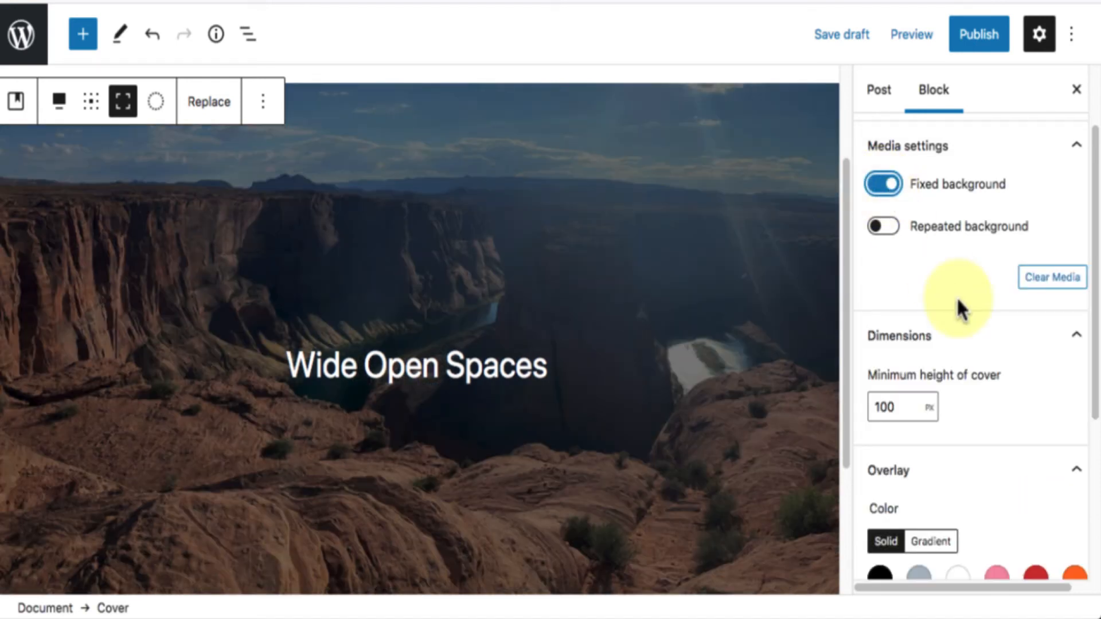
scroll(958, 300, "down", 5)
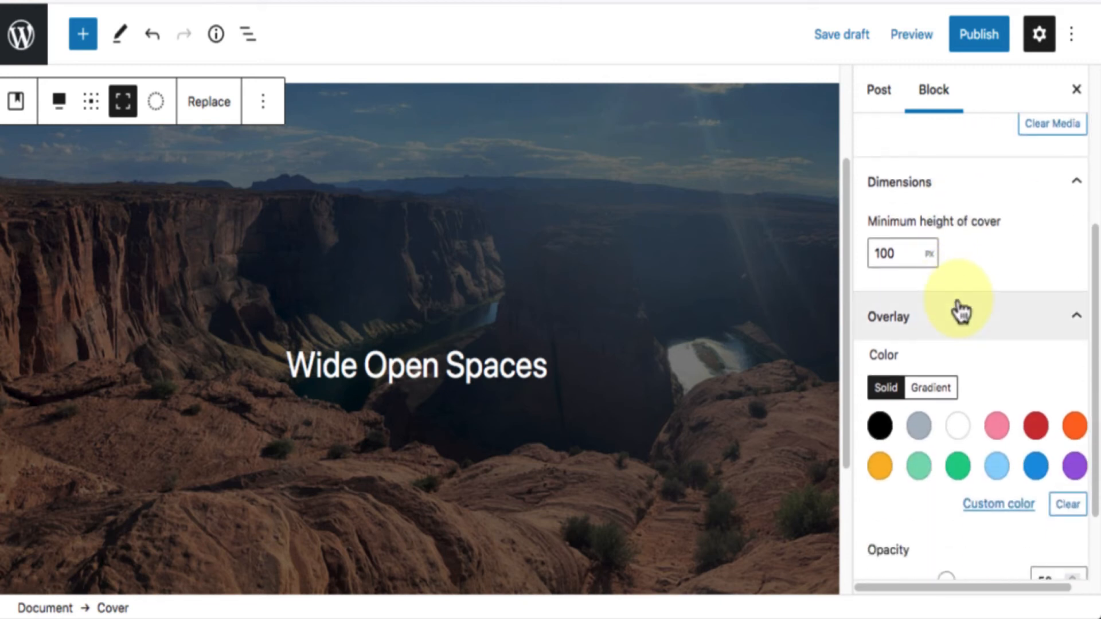
scroll(957, 300, "up", 1)
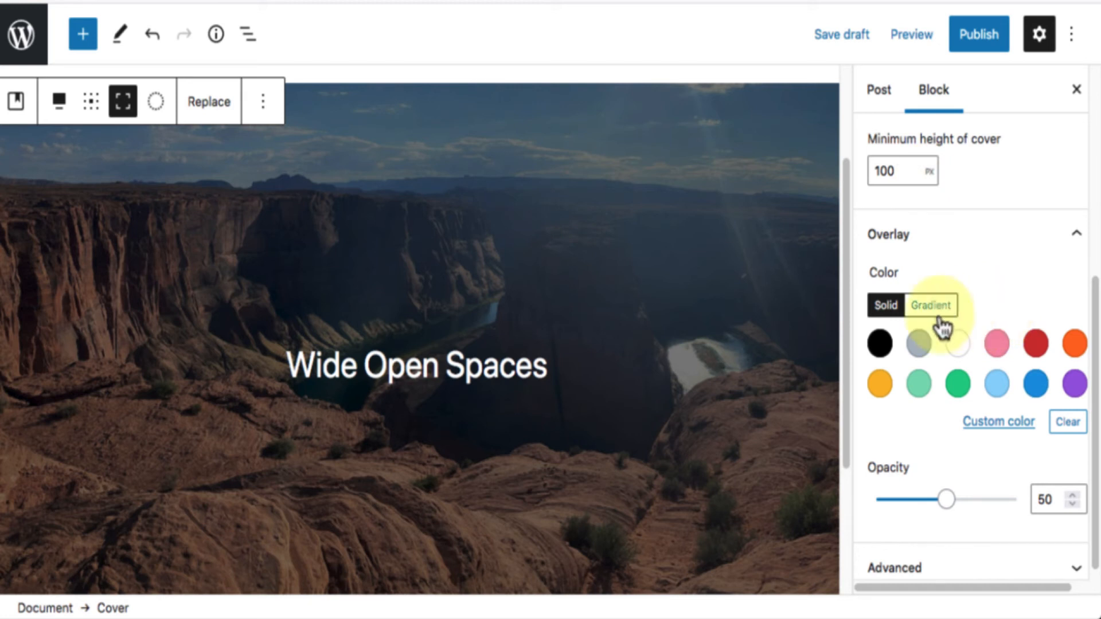
scroll(938, 312, "up", 2)
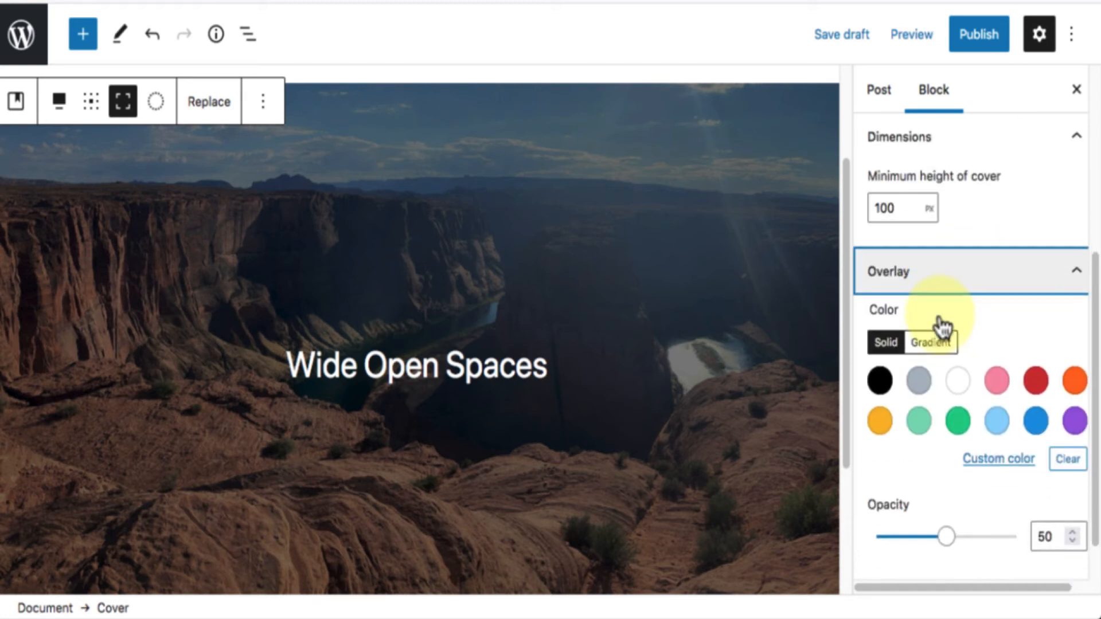
scroll(1037, 302, "down", 2)
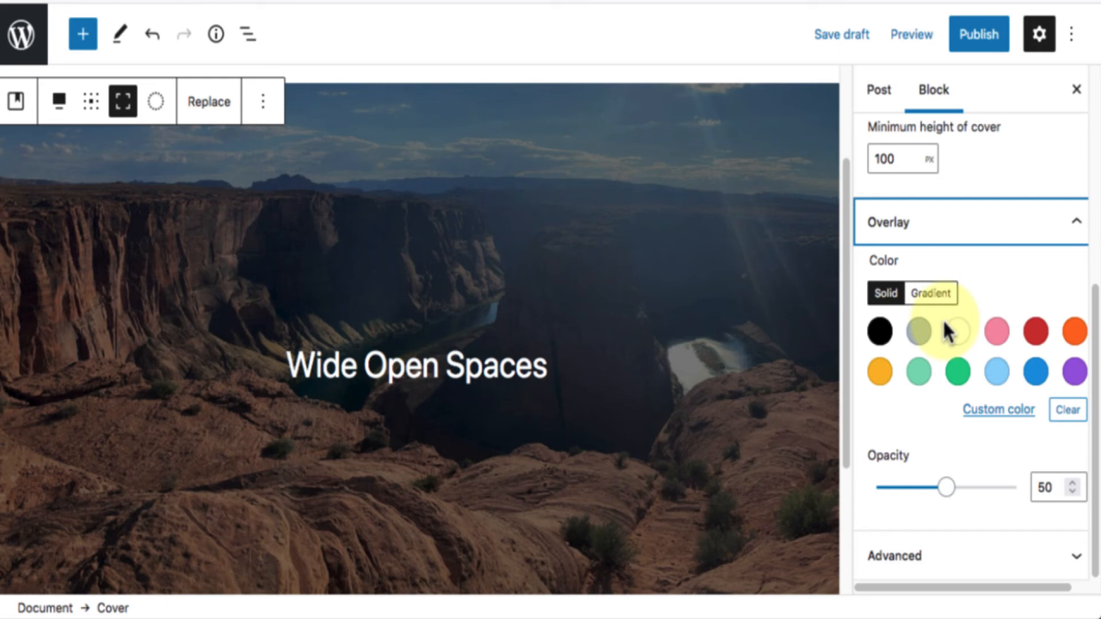
Try gray and green solid overlay colors on the cover, testing the green at 10 and 30 opacity.
left_click(918, 331)
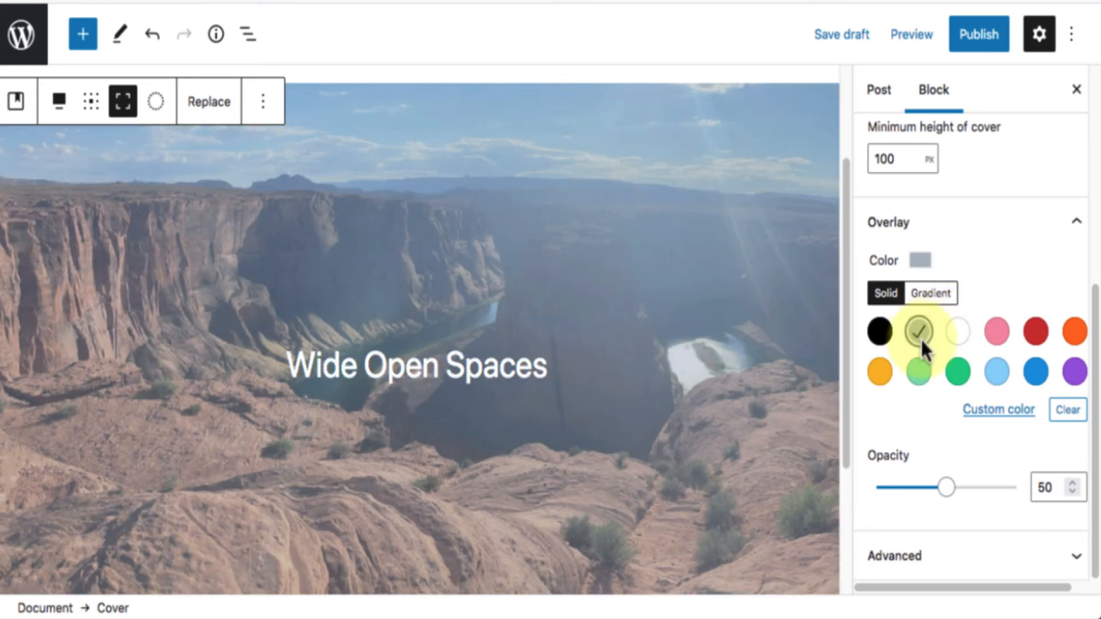
left_click(955, 379)
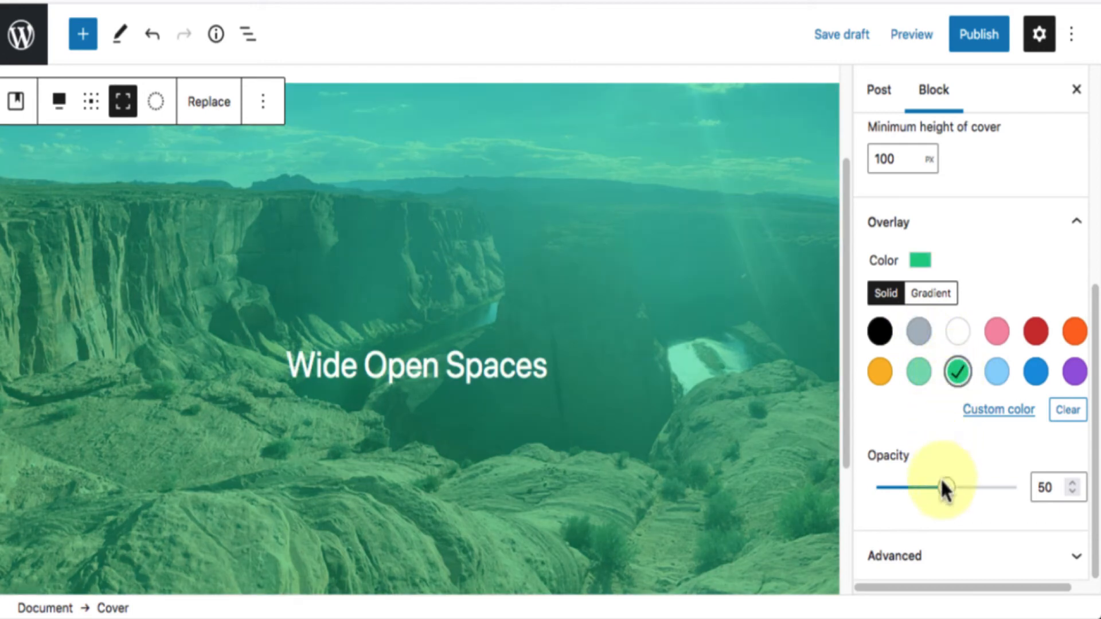
left_click_drag(944, 502, 896, 506)
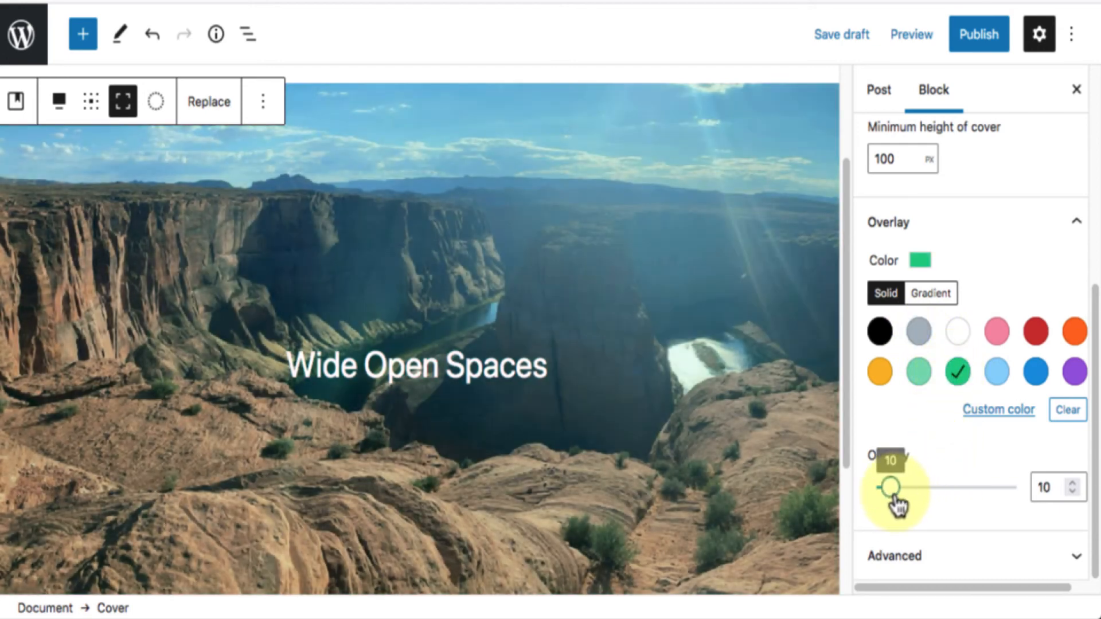
left_click_drag(894, 505, 916, 505)
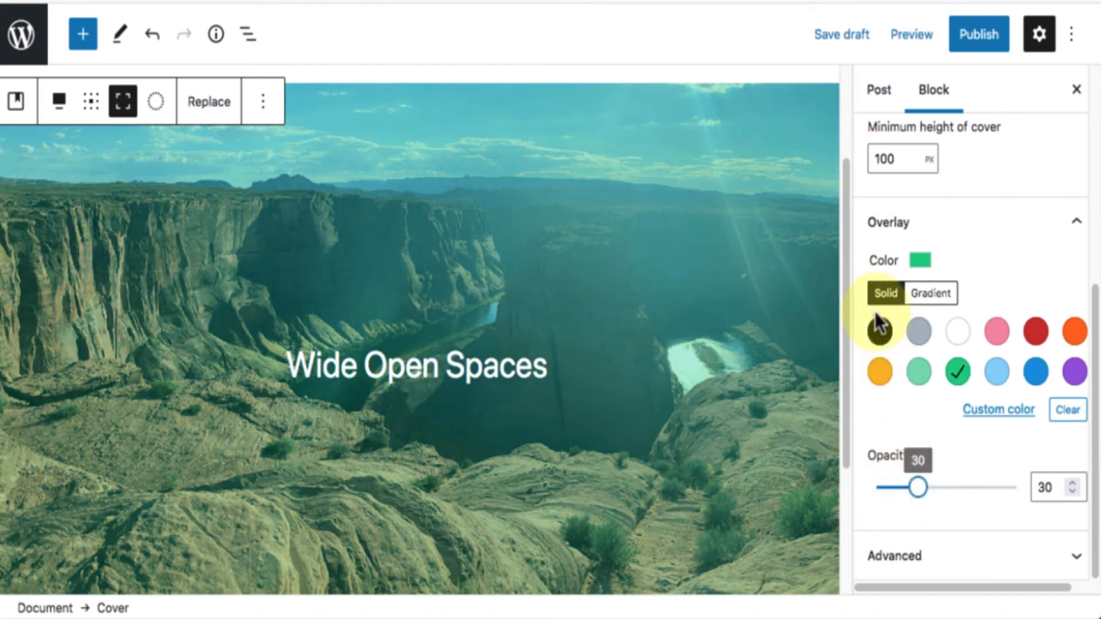
Switch the cover's overlay to a gradient and change its starting color to #5f89a2.
left_click(929, 294)
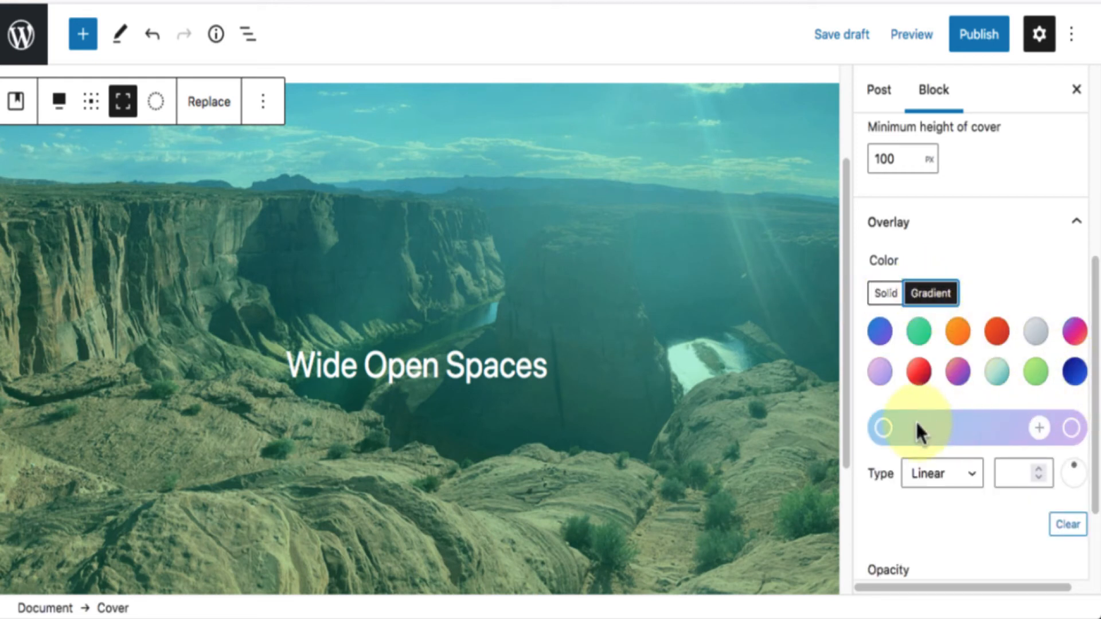
left_click(884, 428)
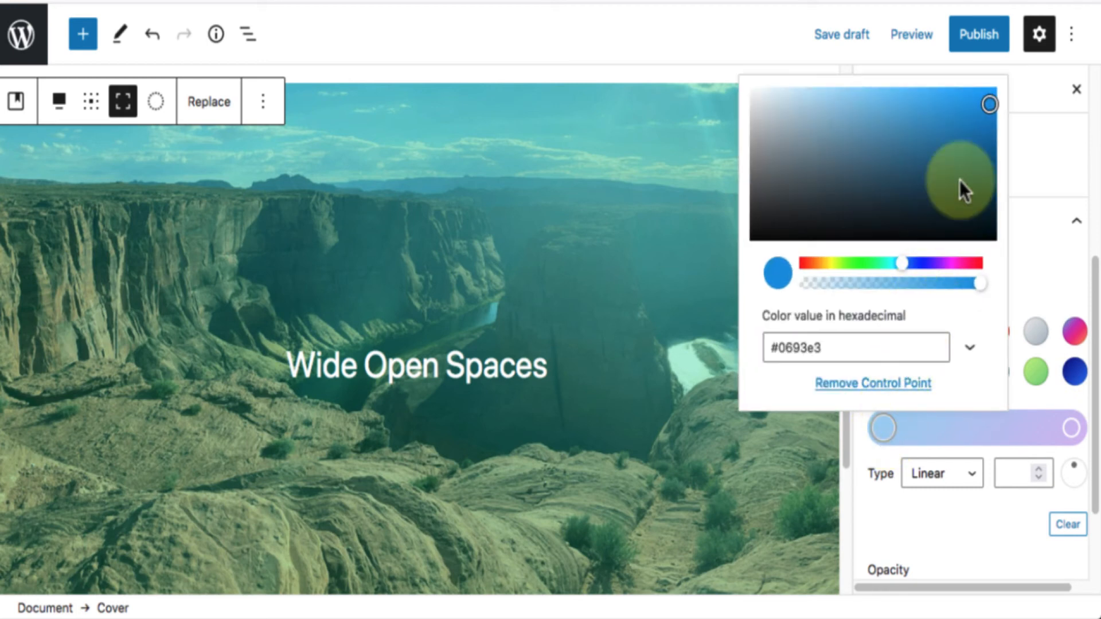
left_click(901, 131)
left_click_drag(898, 133, 854, 145)
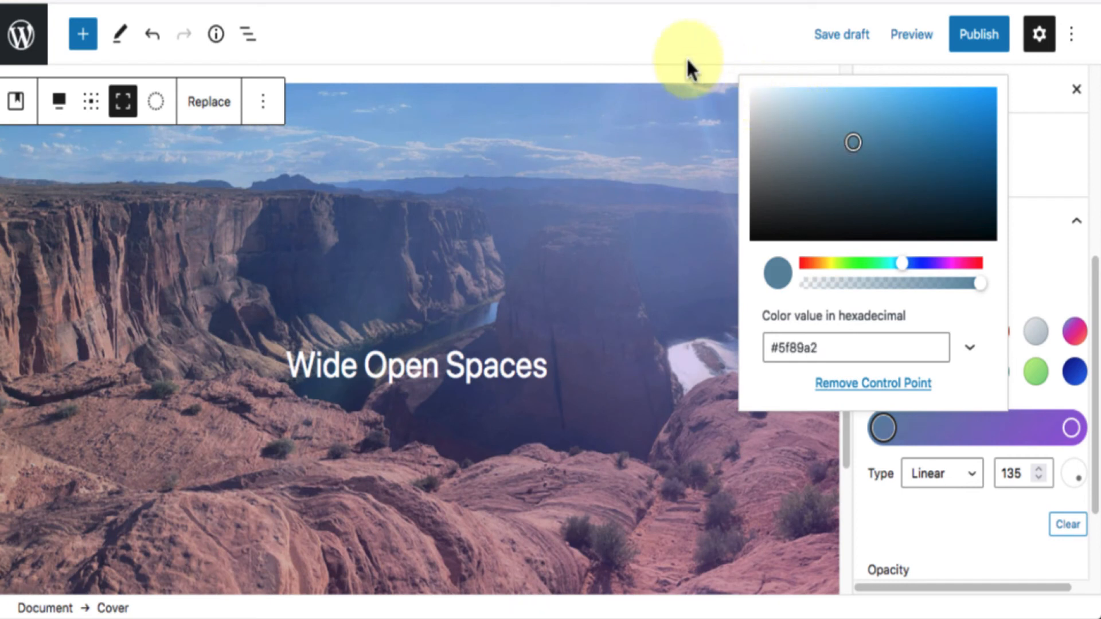
left_click(648, 43)
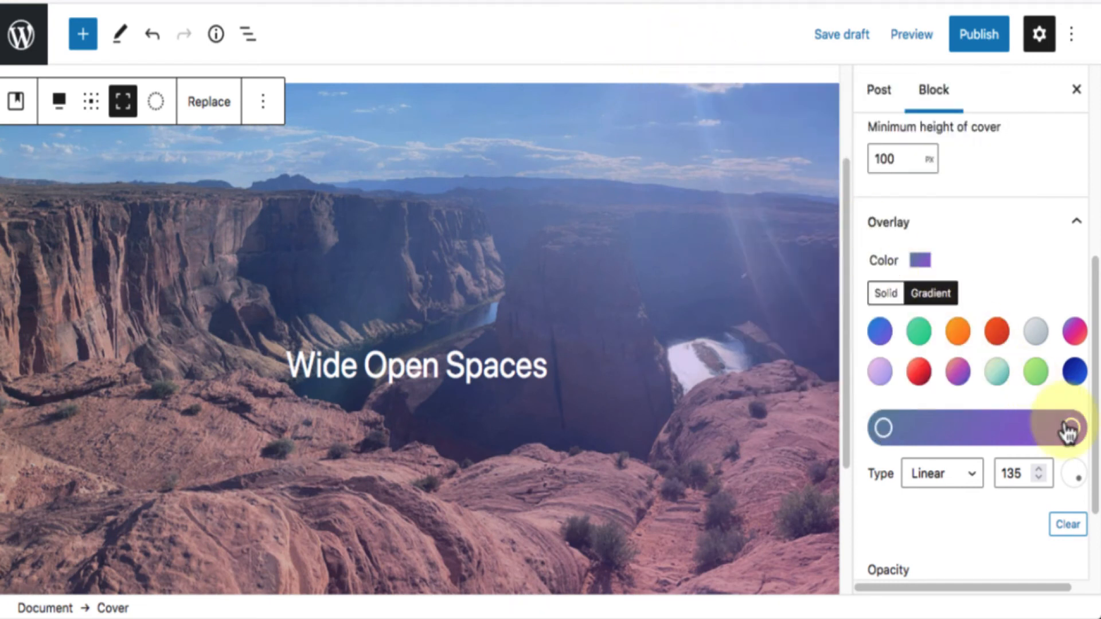
Apply the preset red-to-maroon gradient as a Radial overlay on the cover with its opacity at 20.
left_click(921, 373)
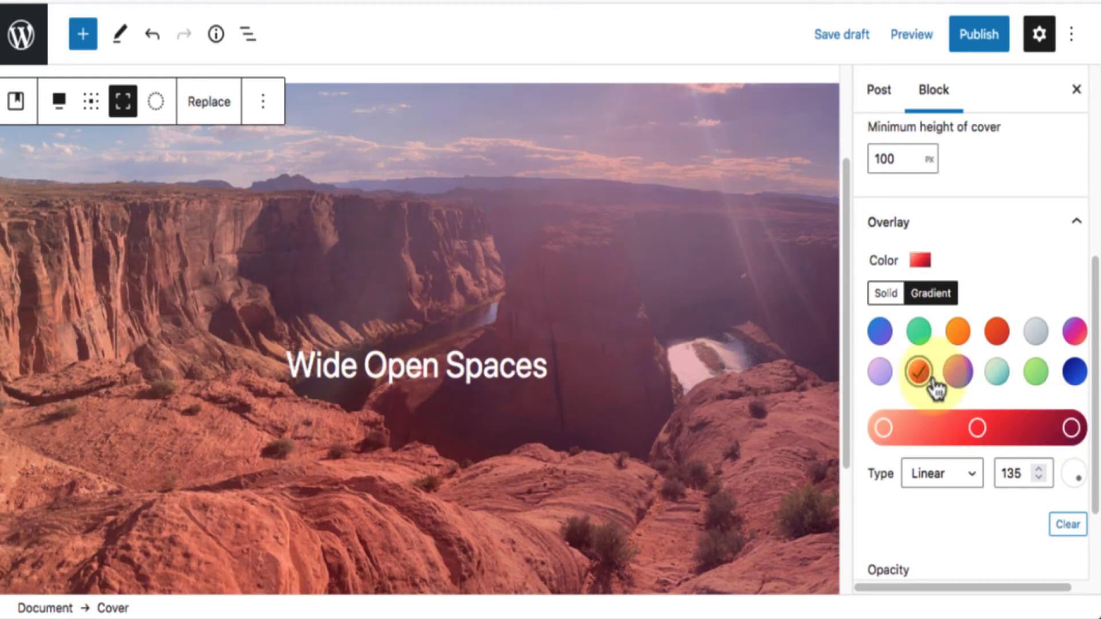
scroll(1035, 477, "down", 2)
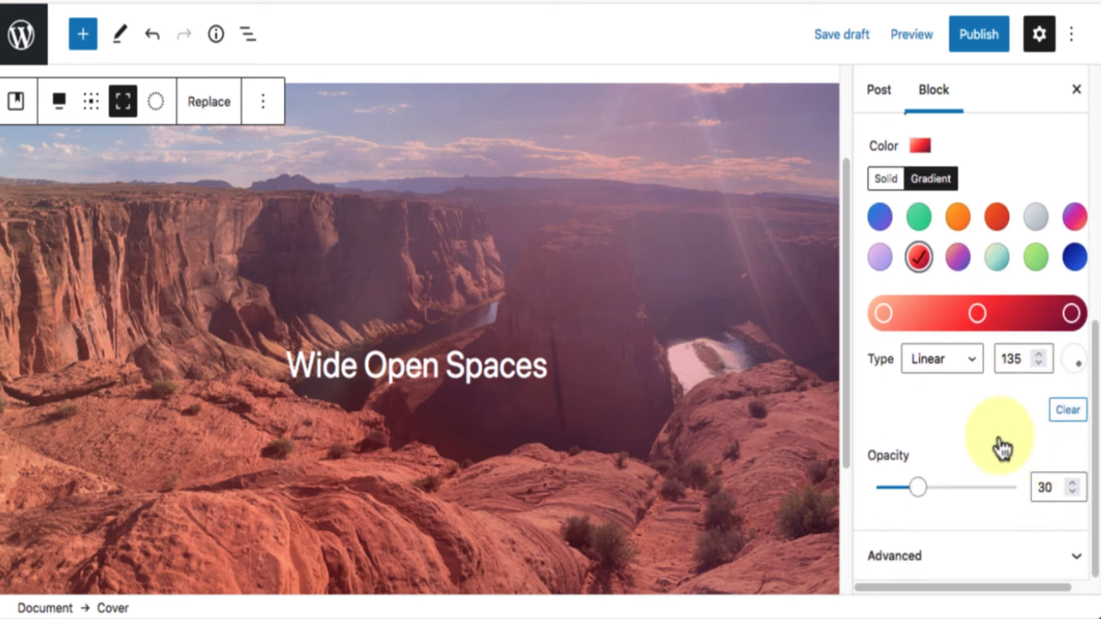
left_click(934, 366)
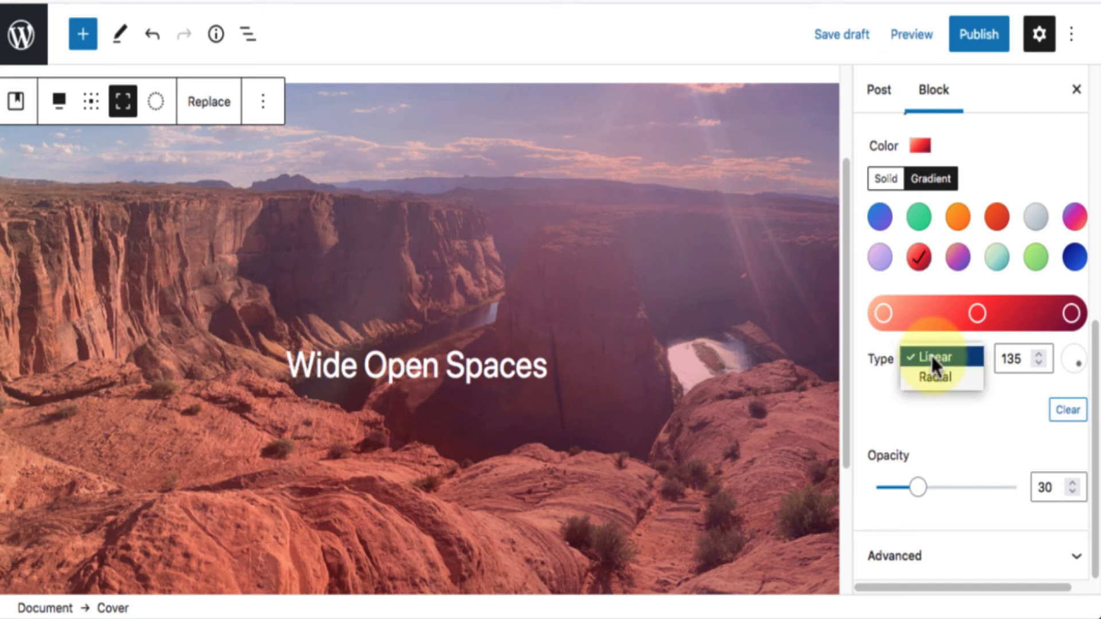
left_click(954, 377)
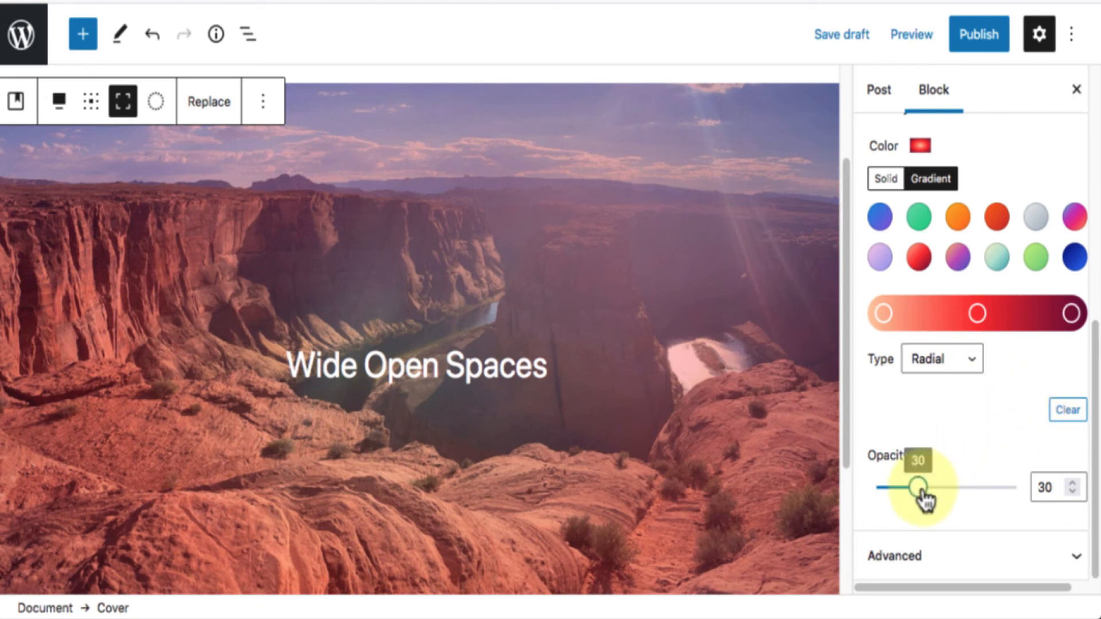
mouse_move(920, 489)
left_mouse_down()
mouse_move(908, 489)
mouse_move(967, 492)
mouse_move(892, 492)
mouse_move(904, 492)
left_mouse_up()
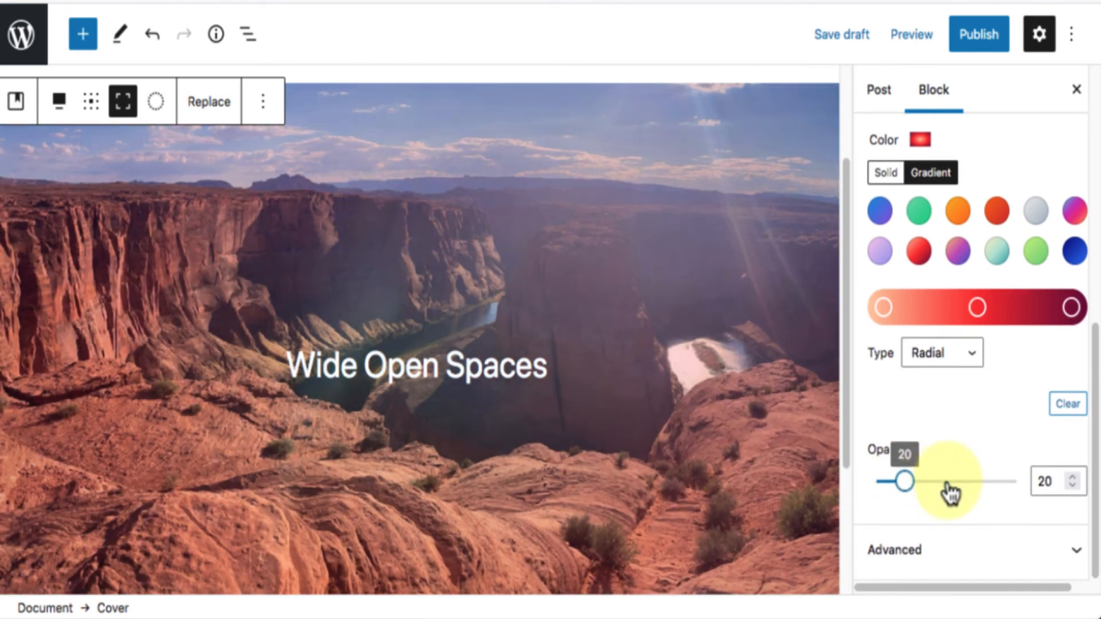
Try a minimum cover height of 1000 px and check how the cover scrolls.
scroll(950, 493, "up", 4)
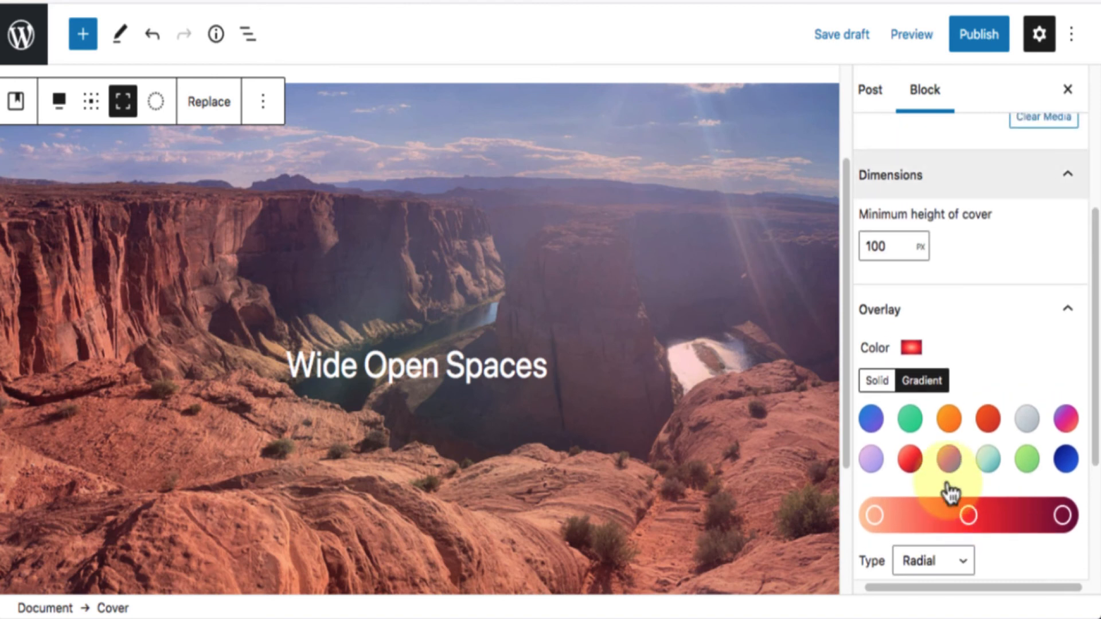
left_click(891, 245)
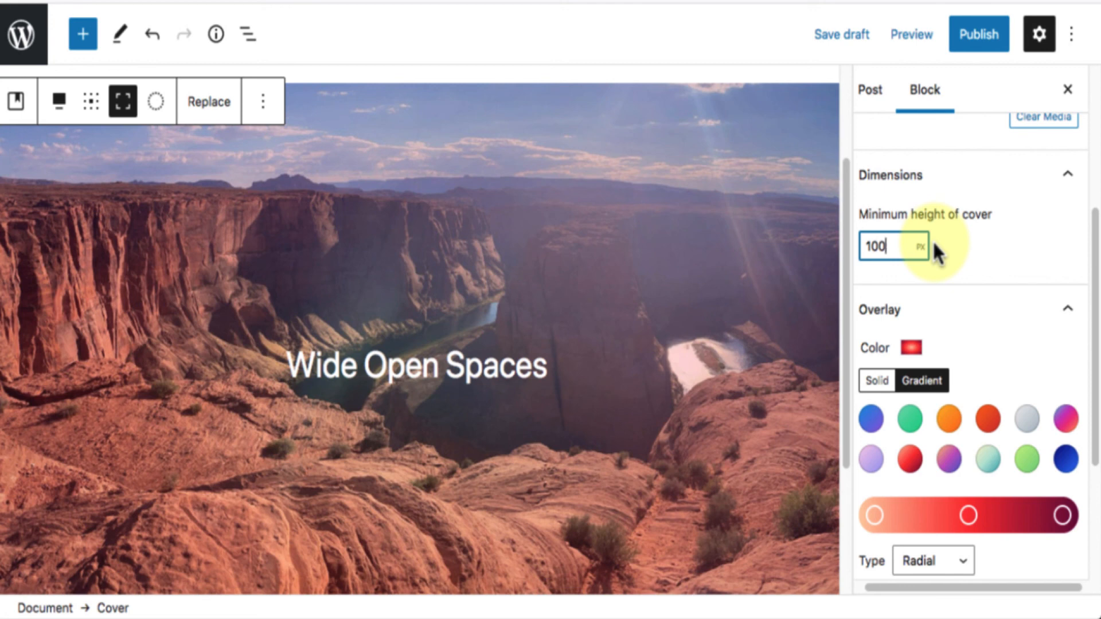
type("0")
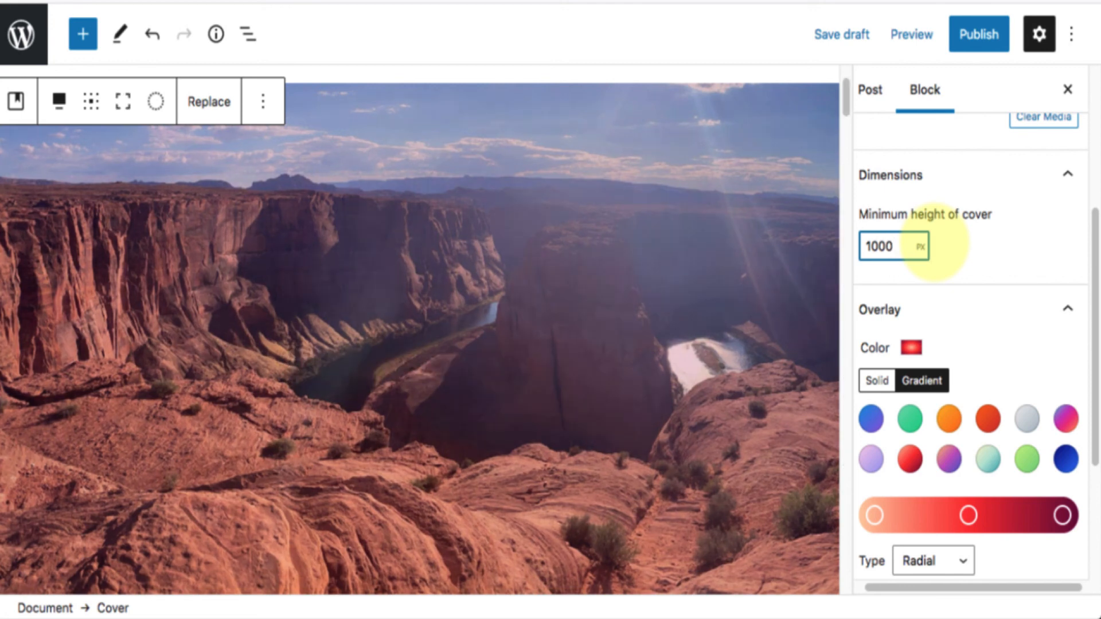
scroll(755, 230, "down", 1)
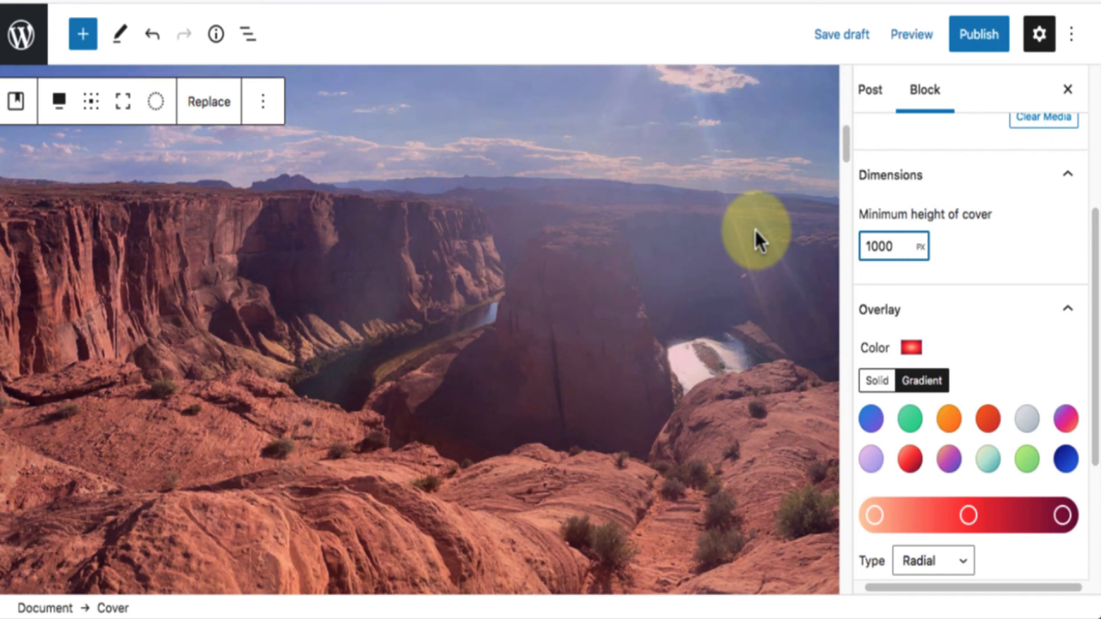
scroll(755, 230, "up", 3)
scroll(755, 231, "down", 3)
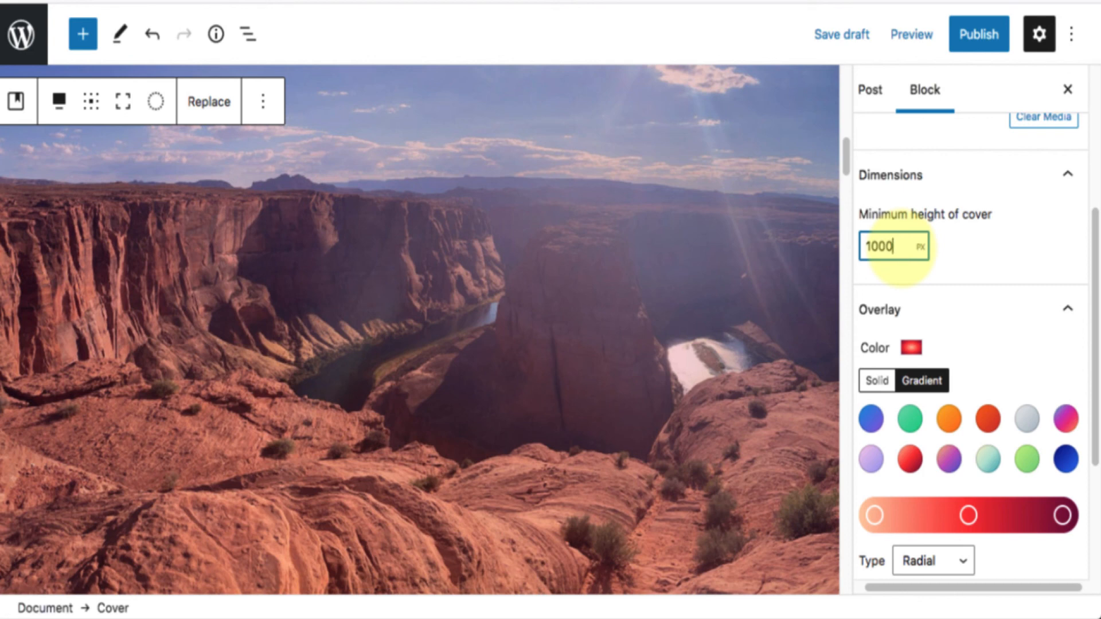
Set the minimum height of the cover to 500 px and check the block in the post.
key("BackSpace")
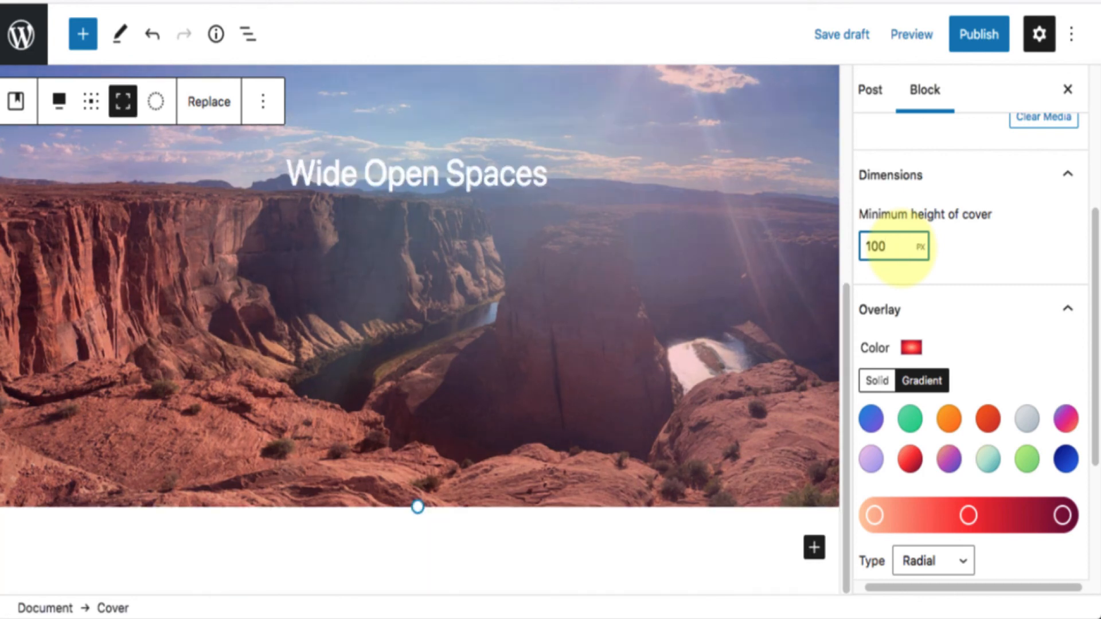
key("BackSpace")
key("BackSpace")
key("BackSpace")
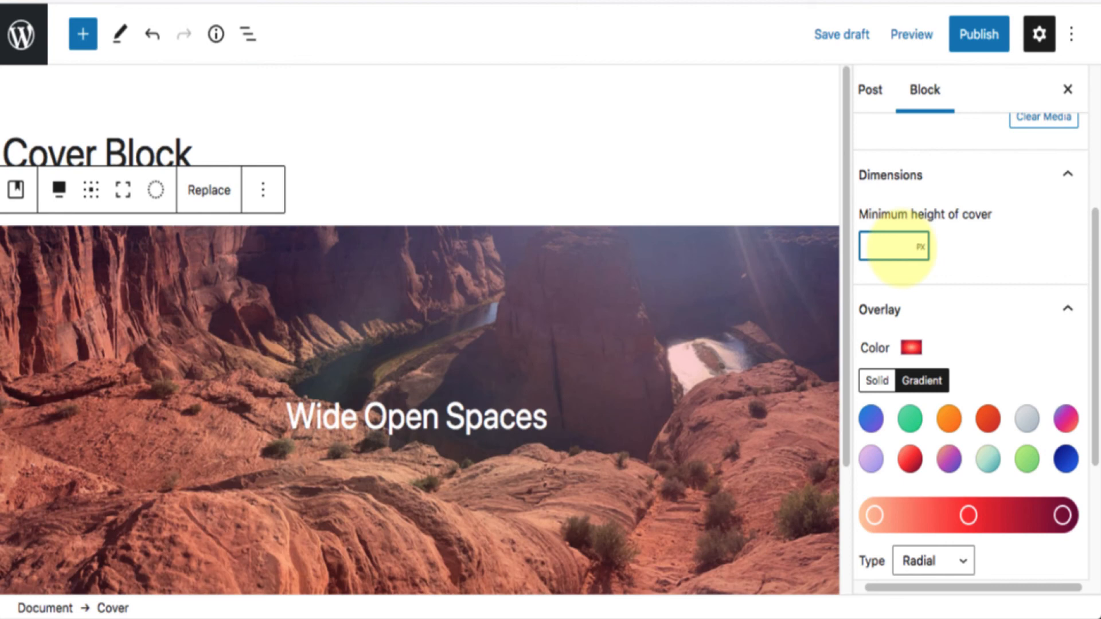
type("500")
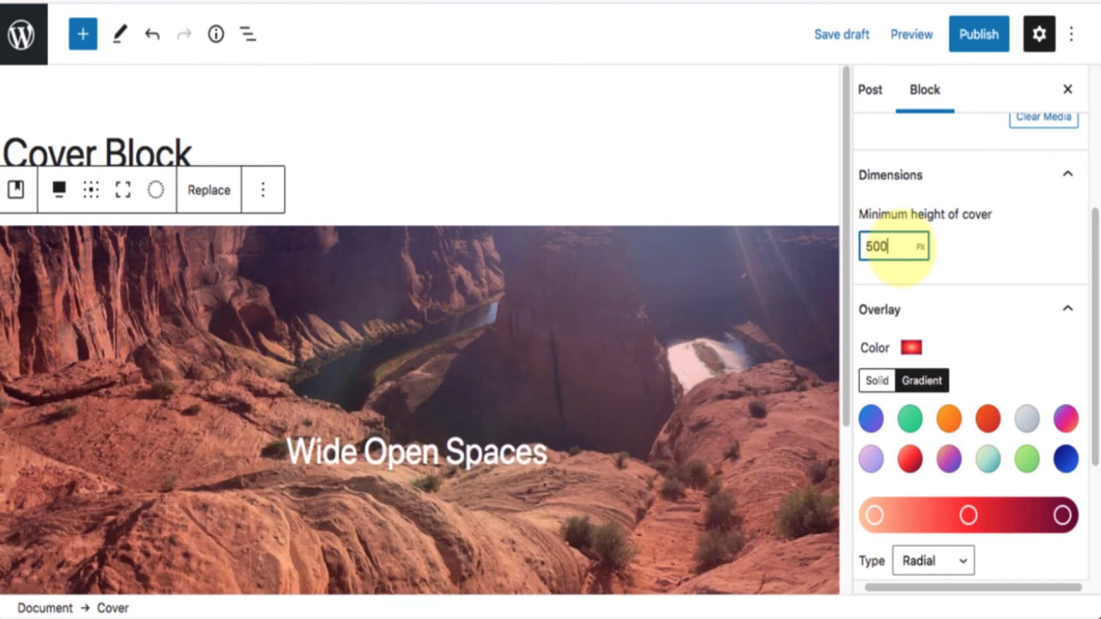
scroll(669, 294, "down", 3)
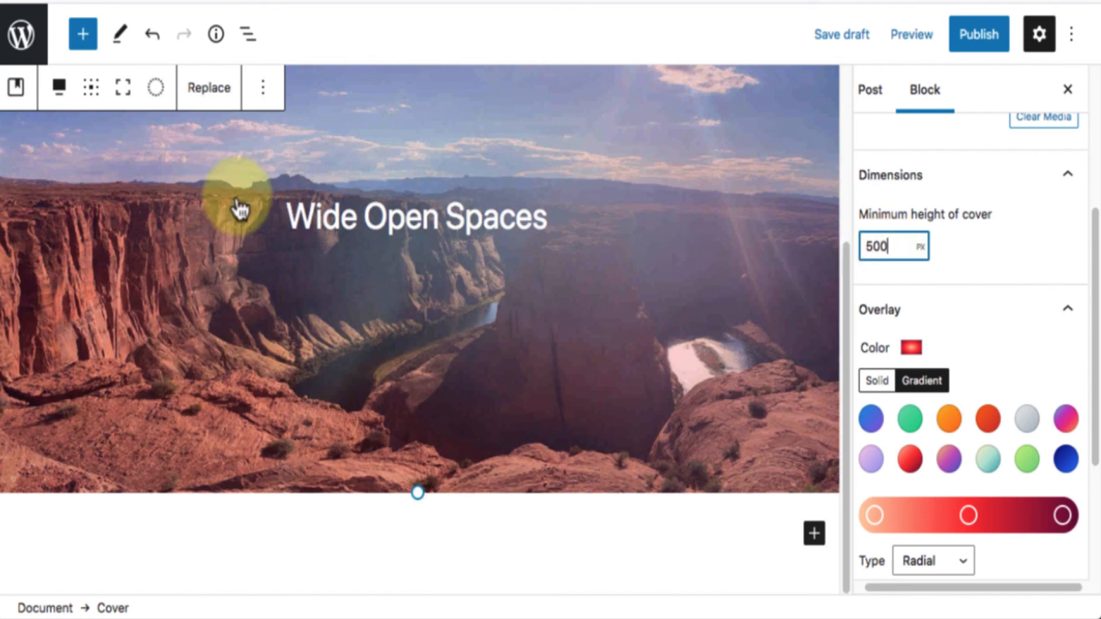
scroll(130, 197, "up", 3)
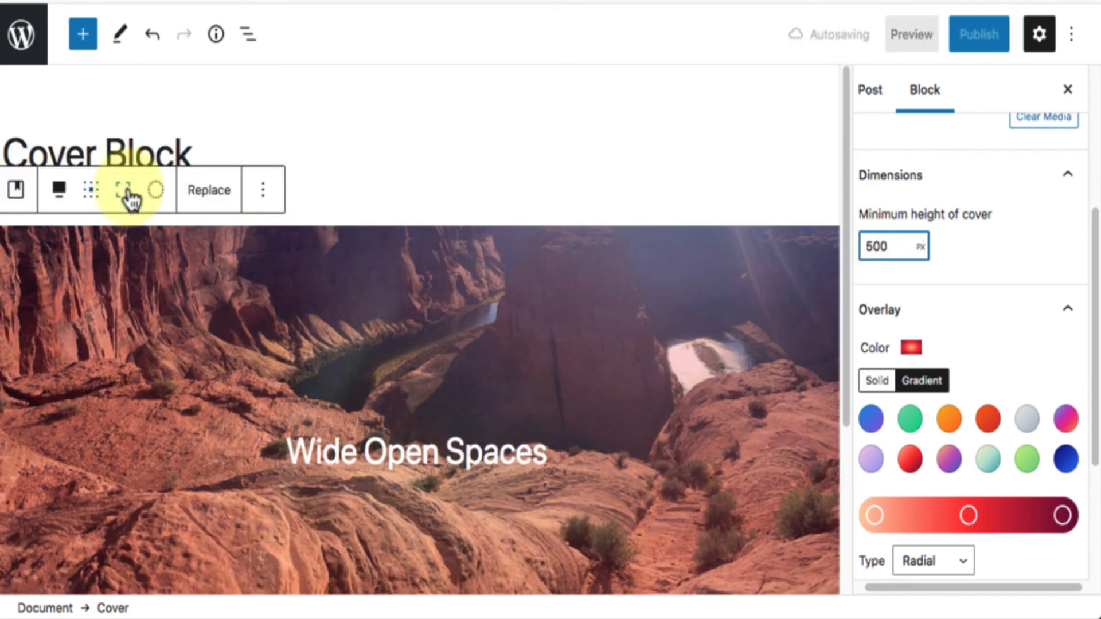
Turn full height on again for the Cover block and check its scrolling in the editor.
left_click(130, 197)
scroll(583, 307, "down", 5)
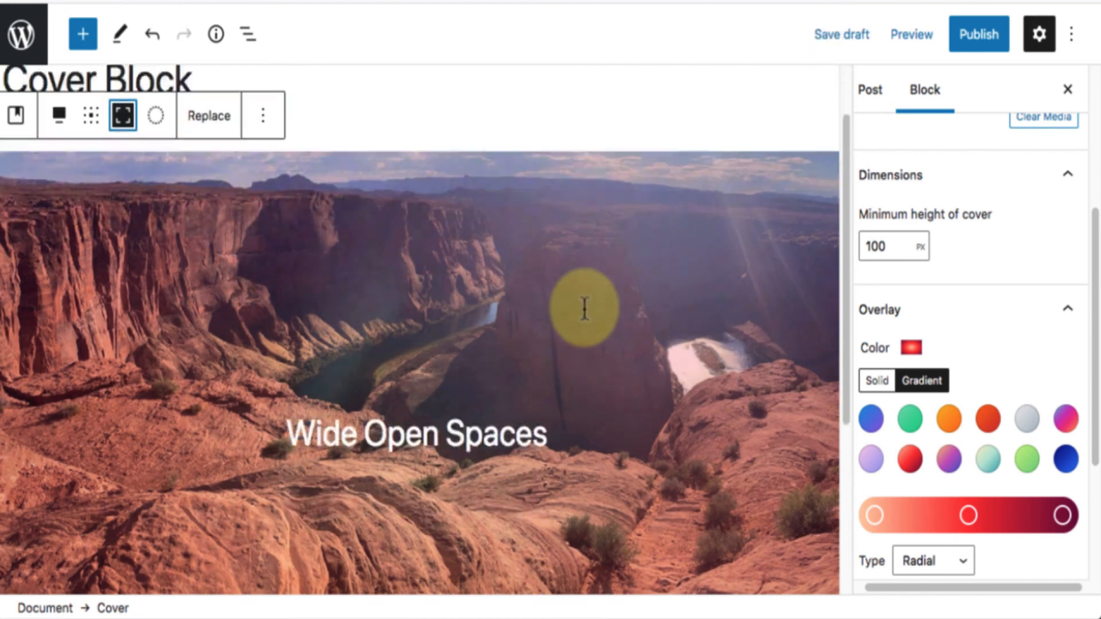
scroll(583, 308, "up", 5)
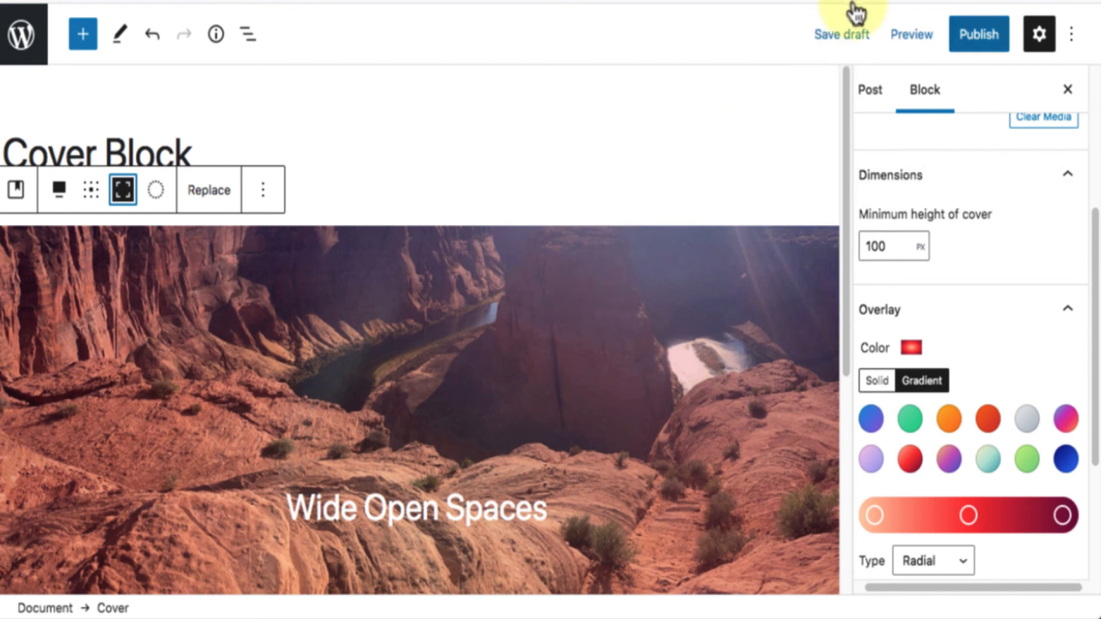
Preview the post in a new tab and examine how the fixed-background cover scrolls.
left_click(912, 35)
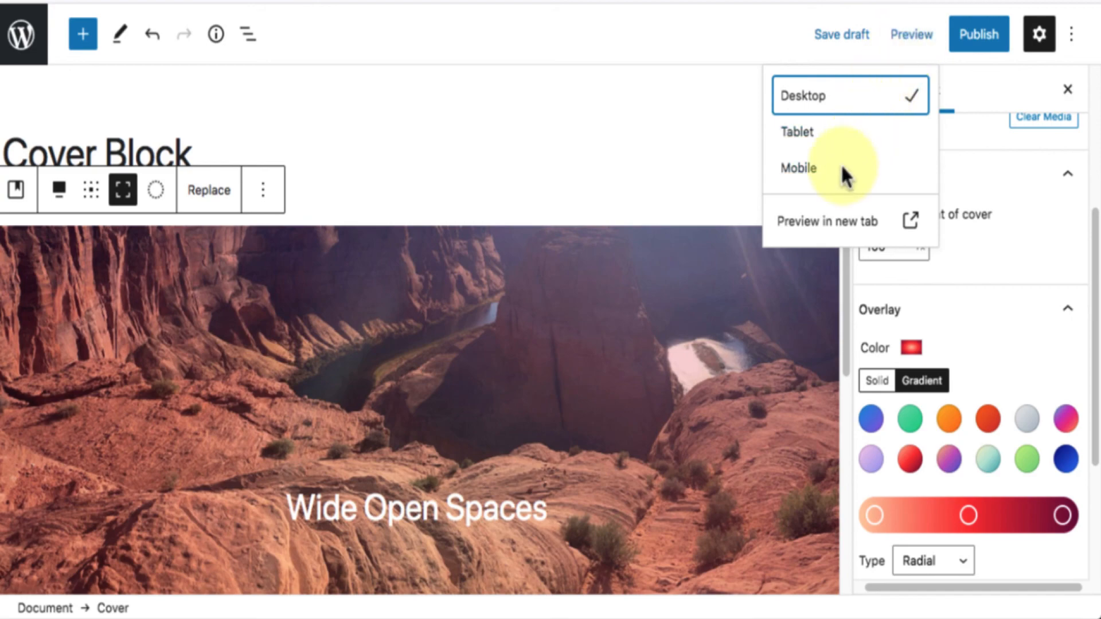
left_click(819, 224)
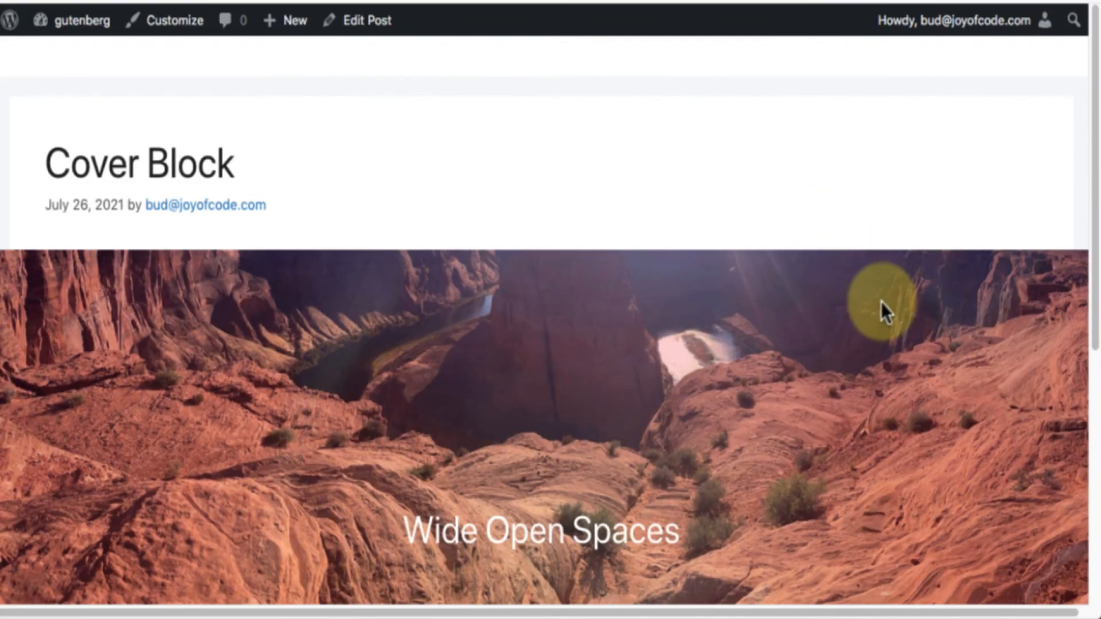
scroll(881, 301, "down", 4)
scroll(883, 304, "down", 3)
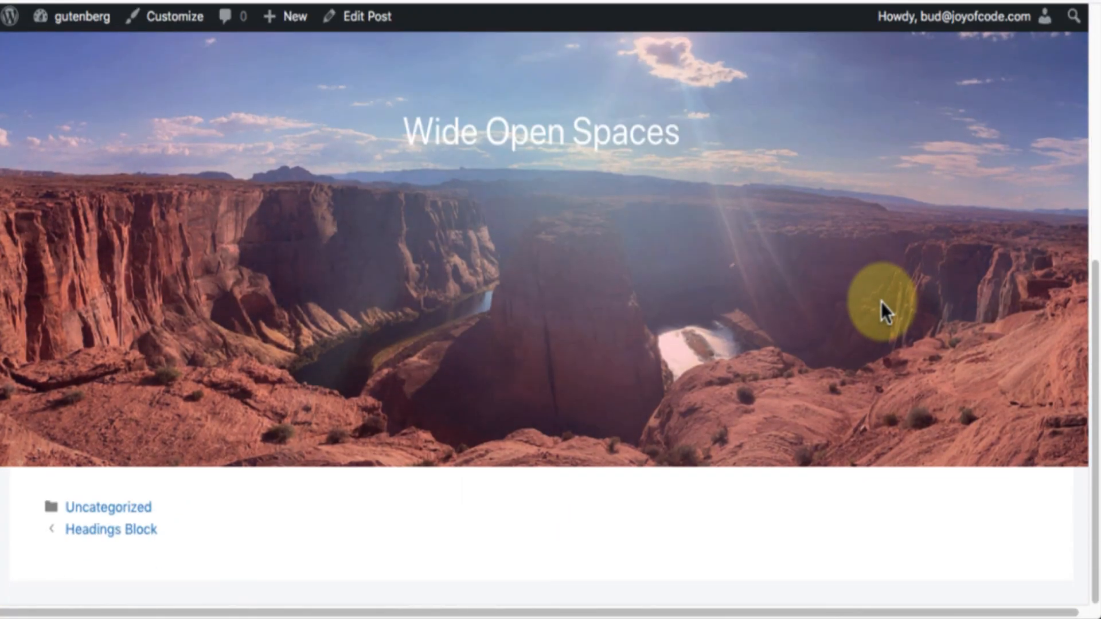
scroll(882, 304, "up", 5)
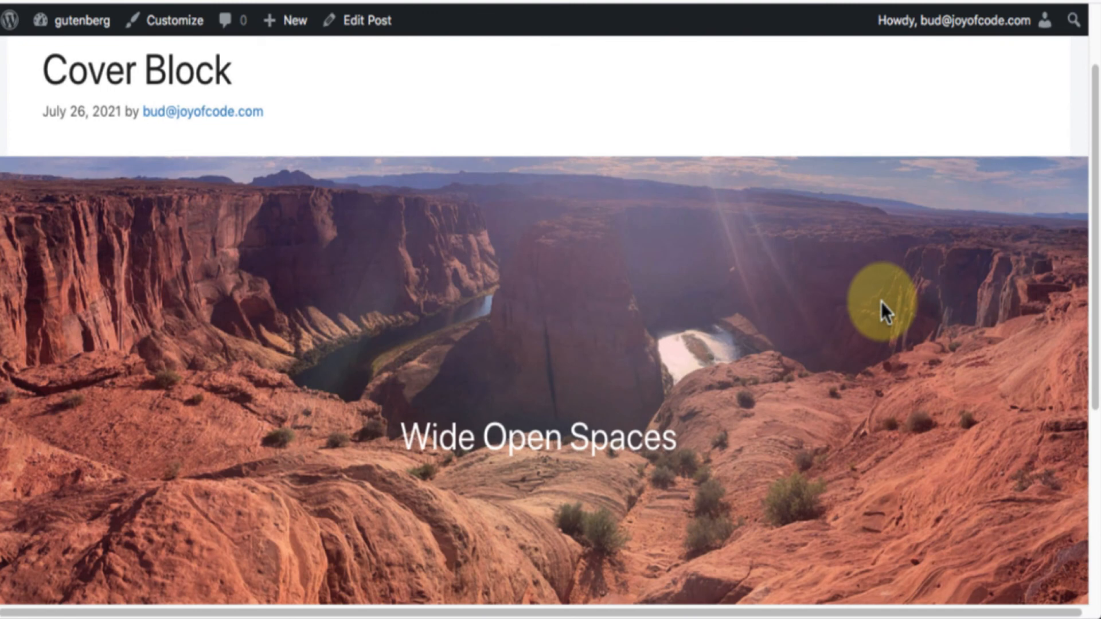